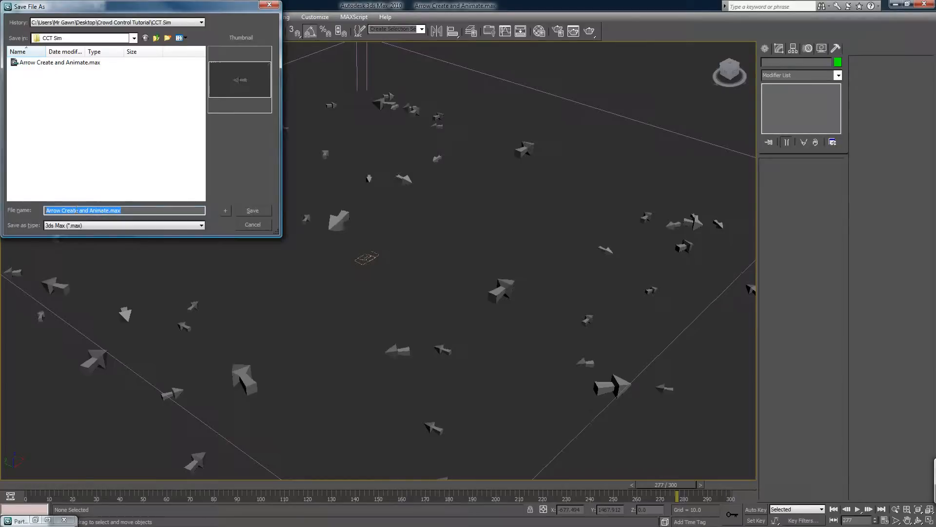
Step: Save the scene under the new file name "Arrow Scene and PFlow"
{"action": "left_click_drag", "start_coordinate": [62, 212], "coordinate": [105, 214]}
{"action": "type", "text": "U"}
{"action": "type", "text": "cene "}
{"action": "type", "text": "and PFlow"}
{"action": "key", "text": "Return"}
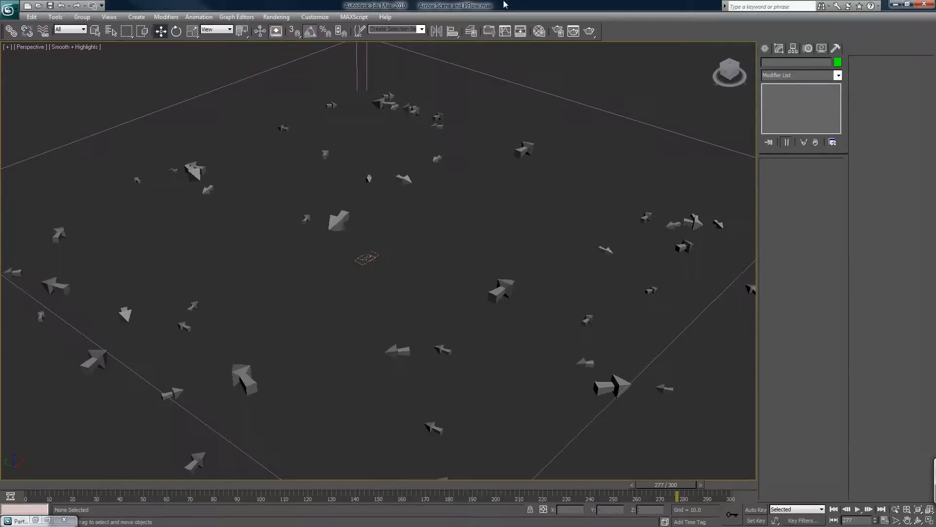
Step: With Scene Assets as the current layer, create a camera from the perspective view and show all four viewports
{"action": "left_click", "coordinate": [471, 31]}
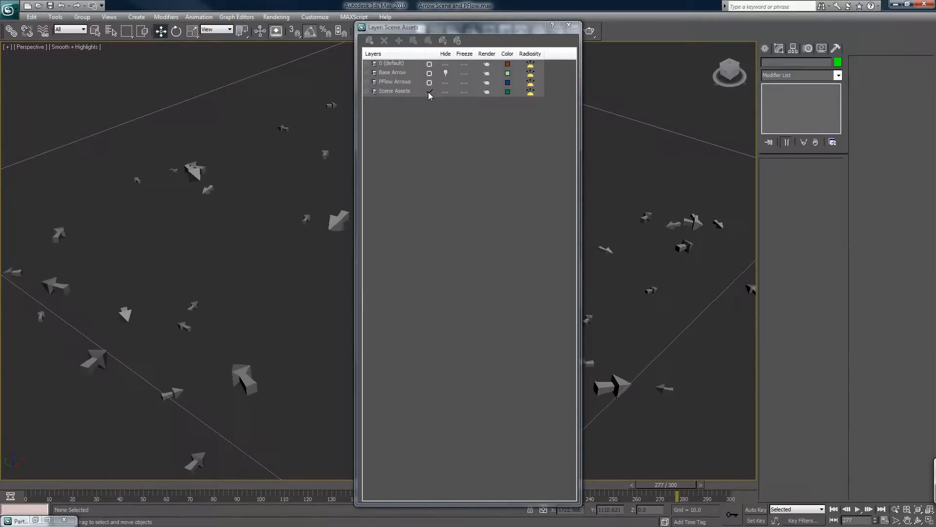
{"action": "left_click", "coordinate": [569, 25]}
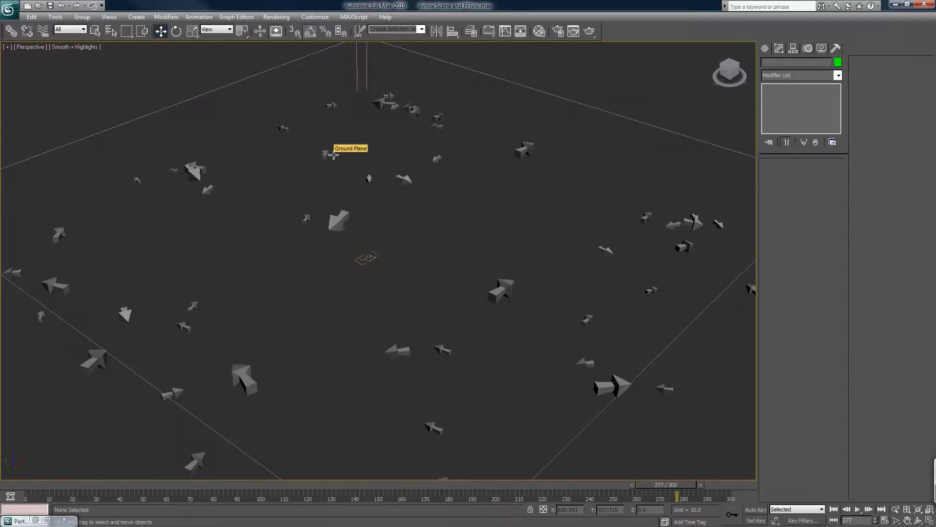
{"action": "key", "text": "ctrl+c"}
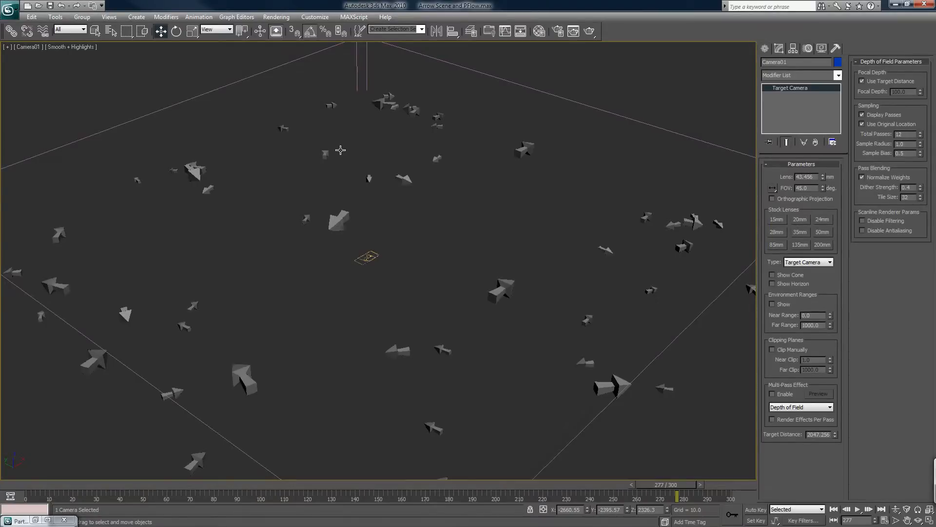
{"action": "key", "text": "alt+w"}
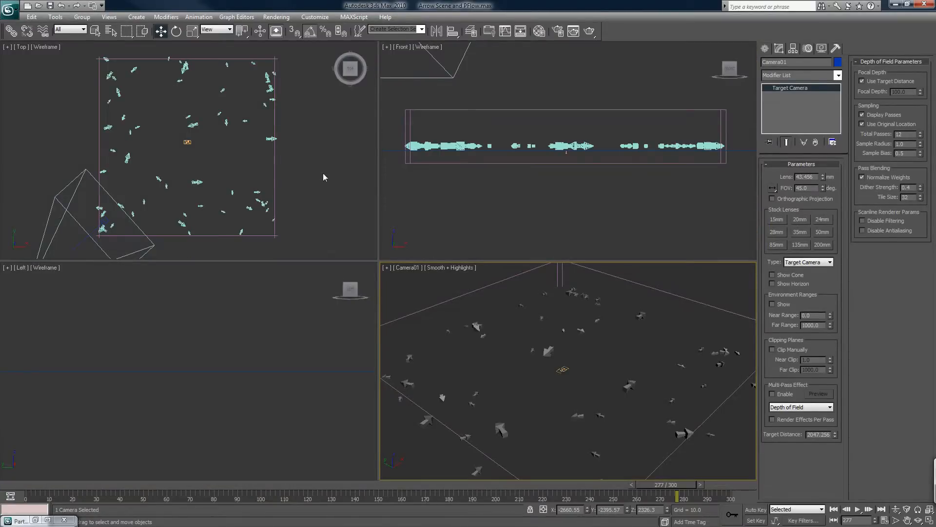
Step: Frame the deflector area in the orthographic viewports and return the animation to frame 0
{"action": "key", "text": "ctrl+p"}
{"action": "left_click", "coordinate": [216, 155]}
{"action": "left_click_drag", "start_coordinate": [216, 155], "coordinate": [285, 79]}
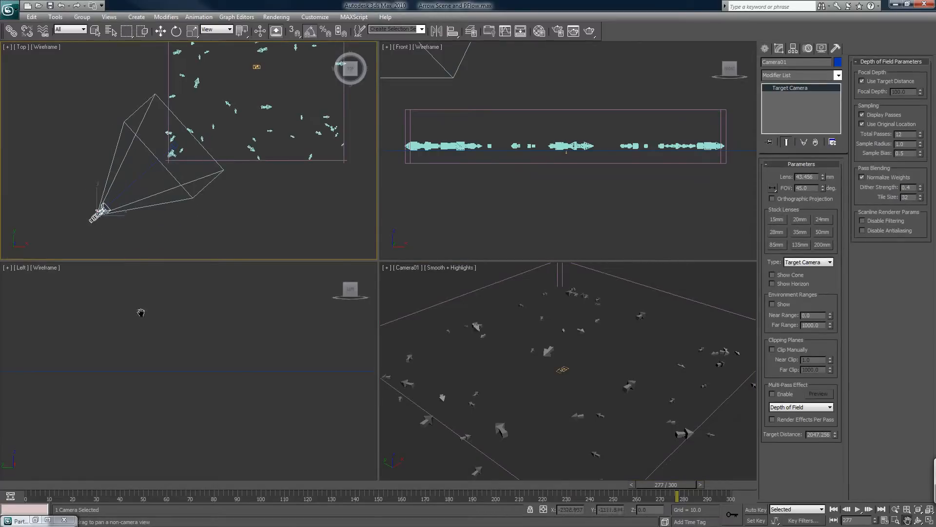
{"action": "right_click", "coordinate": [183, 338]}
{"action": "left_click", "coordinate": [207, 329]}
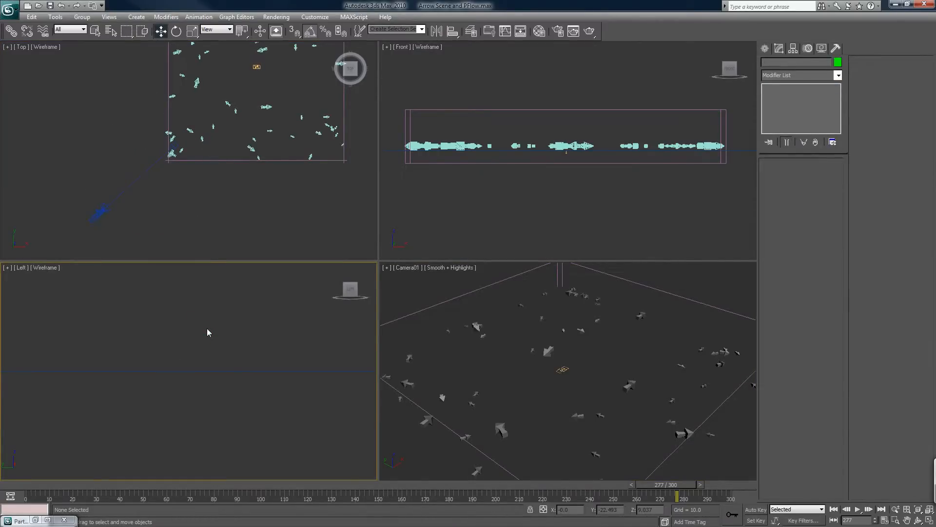
{"action": "key", "text": "ctrl+shift+z"}
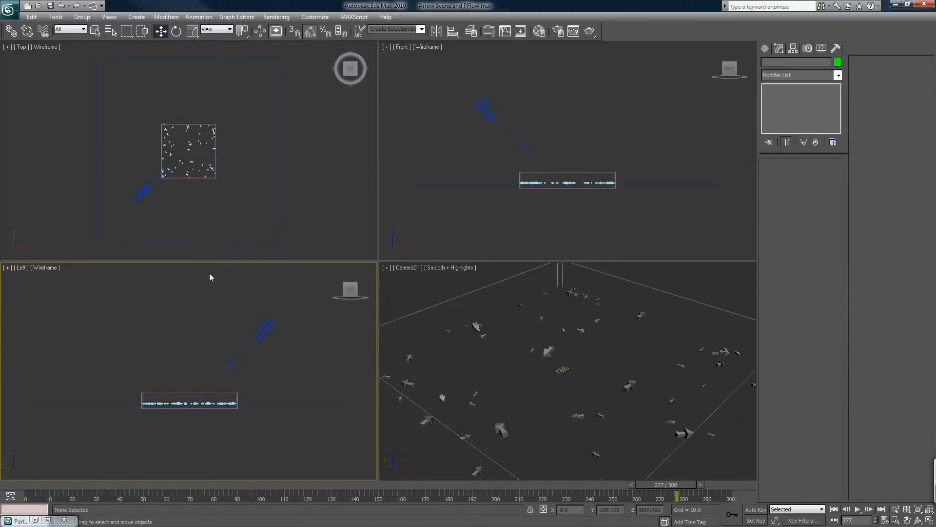
{"action": "left_click_drag", "start_coordinate": [232, 96], "coordinate": [158, 196]}
{"action": "key", "text": "z"}
{"action": "left_click", "coordinate": [196, 315]}
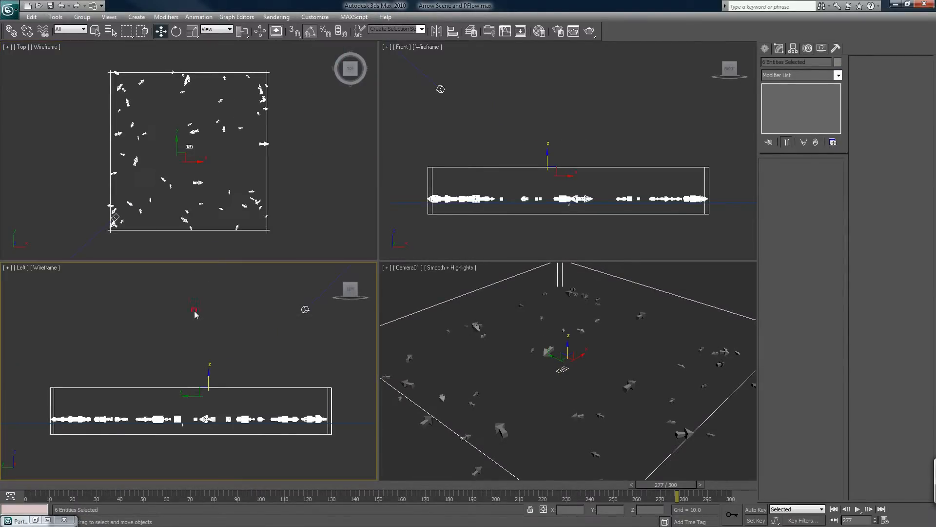
{"action": "left_click", "coordinate": [834, 510]}
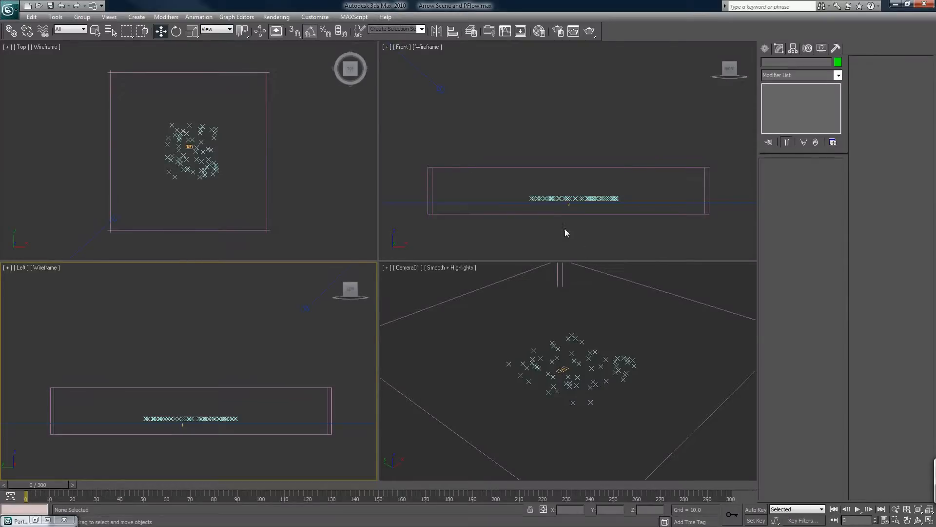
Step: Create two Dummy helpers centred on the particle area in the top view, a smaller one inside a larger one
{"action": "left_click_drag", "start_coordinate": [231, 157], "coordinate": [210, 184]}
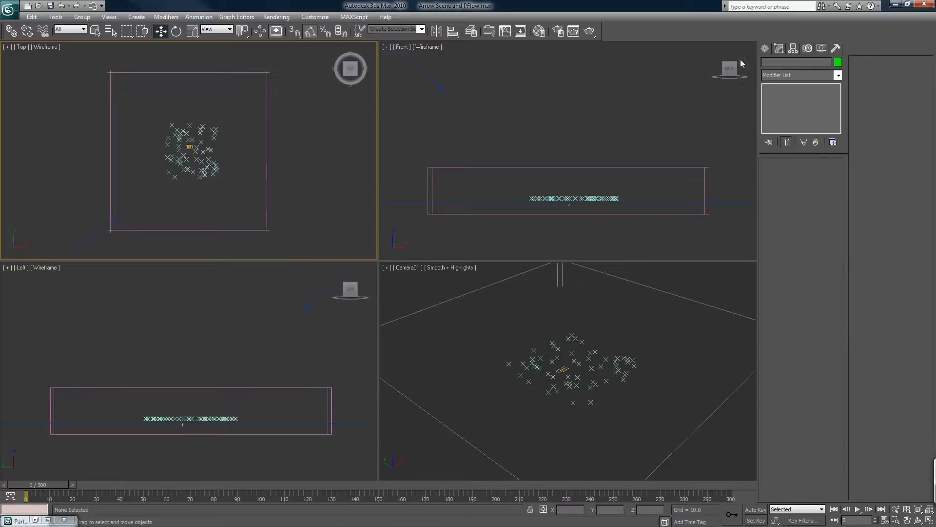
{"action": "left_click", "coordinate": [765, 49]}
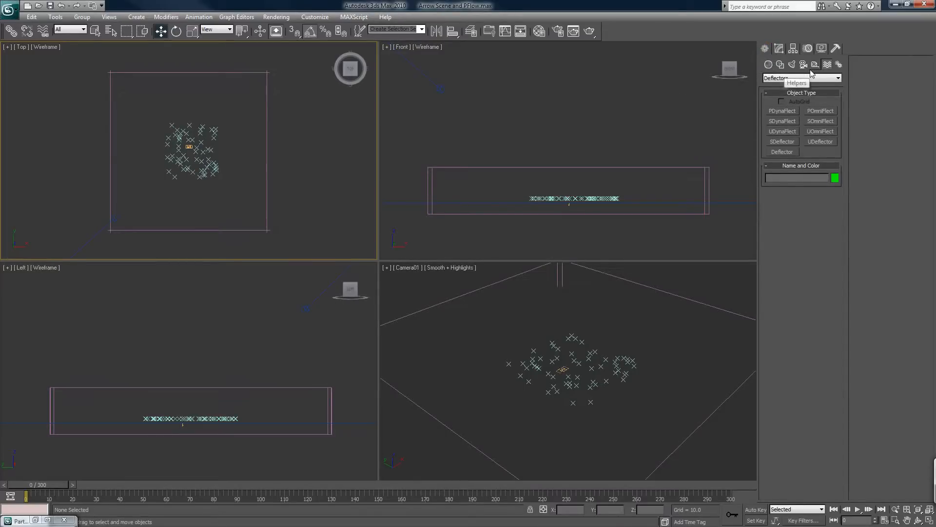
{"action": "left_click", "coordinate": [815, 64]}
{"action": "left_click", "coordinate": [783, 111]}
{"action": "left_click_drag", "start_coordinate": [191, 148], "coordinate": [219, 175]}
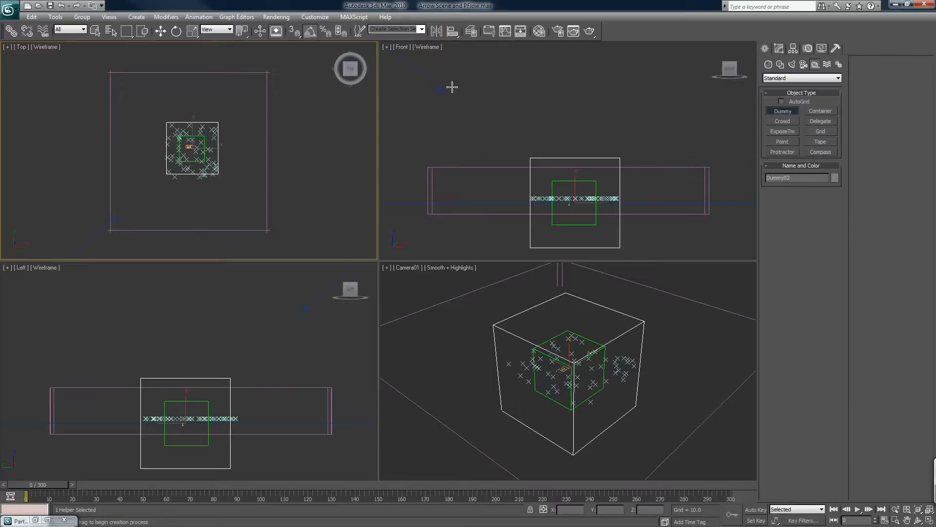
Step: Move the camera target to the world origin by setting its X, Y and Z positions to 0
{"action": "key", "text": "w"}
{"action": "left_click", "coordinate": [117, 217]}
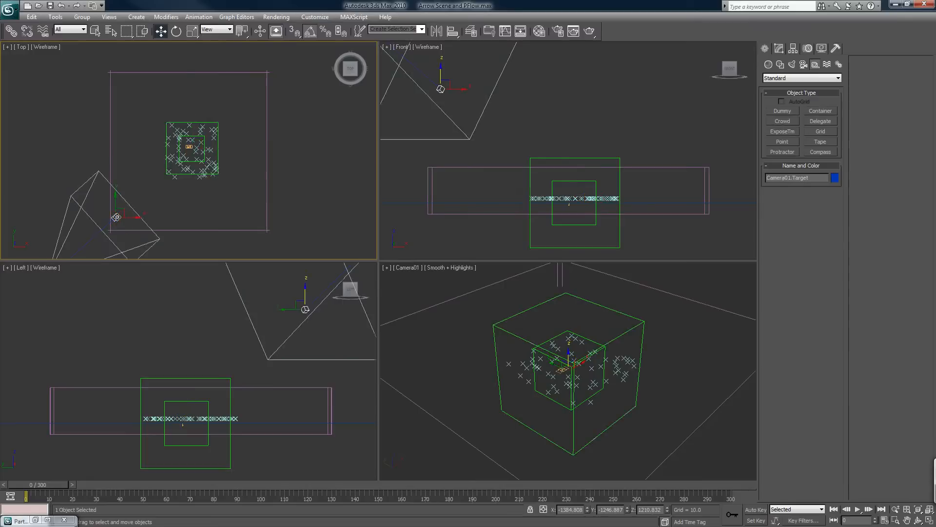
{"action": "right_click", "coordinate": [588, 509]}
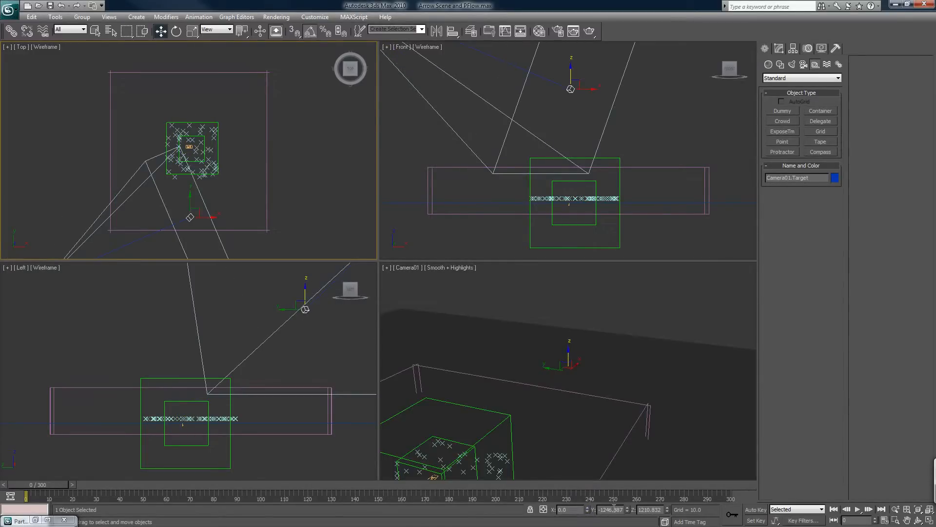
{"action": "right_click", "coordinate": [628, 512]}
{"action": "right_click", "coordinate": [667, 512]}
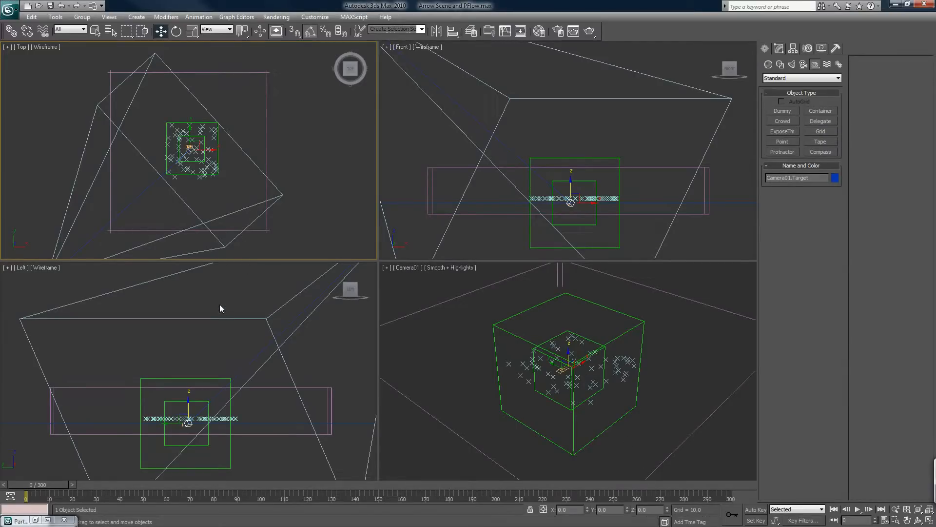
Step: Try hiding the PFlow Arrows layer, and show it again
{"action": "left_click", "coordinate": [470, 32]}
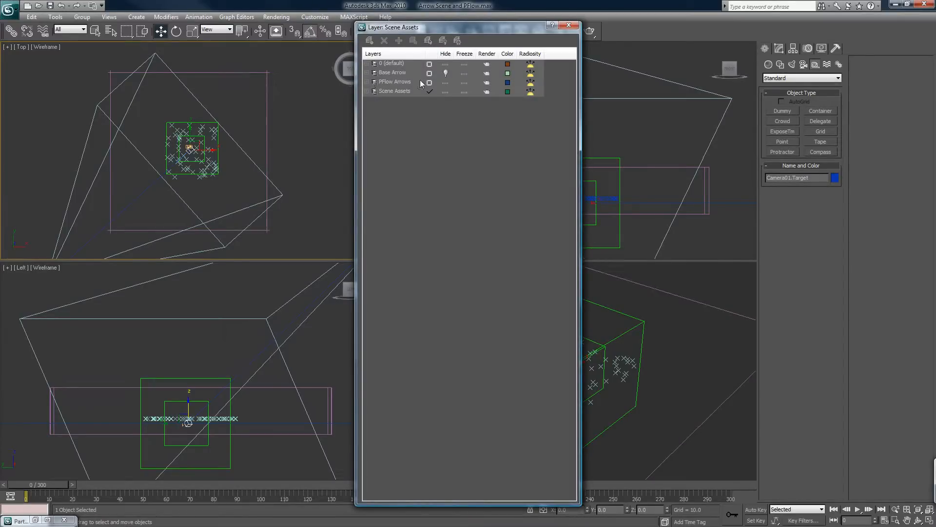
{"action": "left_click", "coordinate": [445, 83]}
{"action": "left_click", "coordinate": [444, 83]}
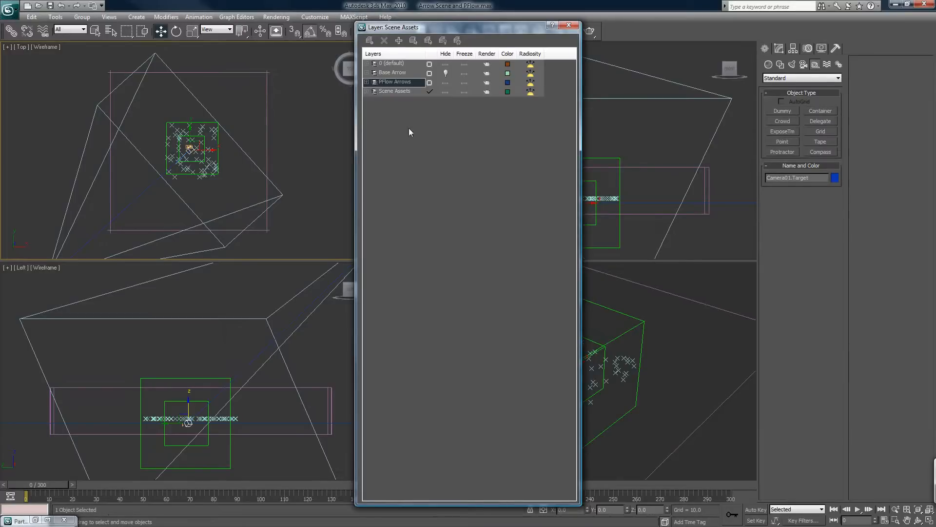
{"action": "left_click", "coordinate": [567, 25]}
Step: Turn off the Birth 01 operator in the particle flow's Event 01 and put Particle View out of the way
{"action": "key", "text": "6"}
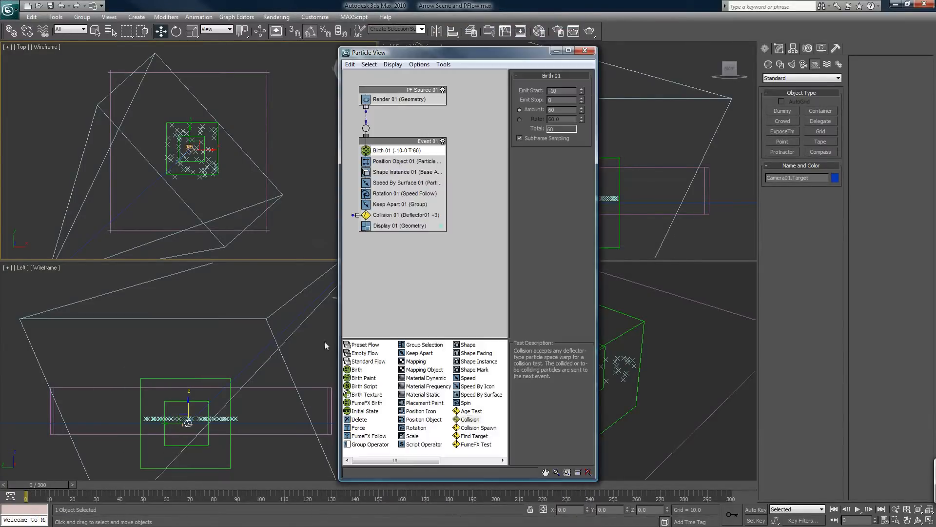
{"action": "left_click", "coordinate": [366, 150]}
{"action": "left_click_drag", "start_coordinate": [455, 58], "coordinate": [728, 37]}
{"action": "left_click", "coordinate": [829, 31]}
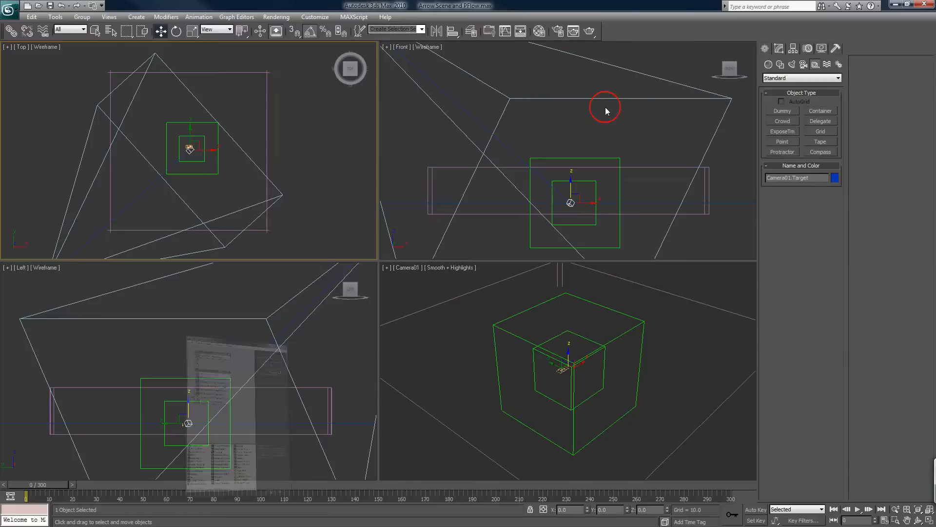
{"action": "right_click", "coordinate": [473, 339]}
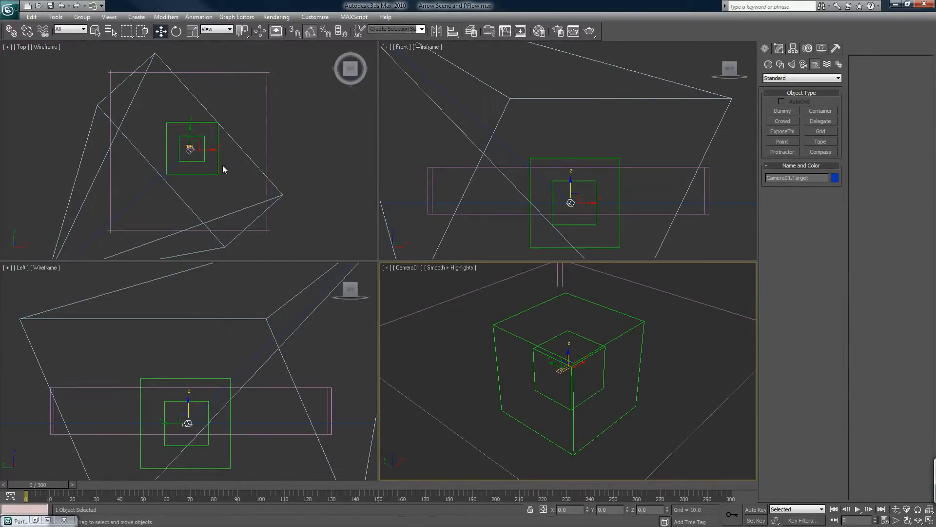
Step: Link the camera target to the smaller dummy and the camera to the larger dummy
{"action": "left_click", "coordinate": [231, 174]}
{"action": "scroll", "coordinate": [230, 173], "scroll_direction": "up", "scroll_amount": 5}
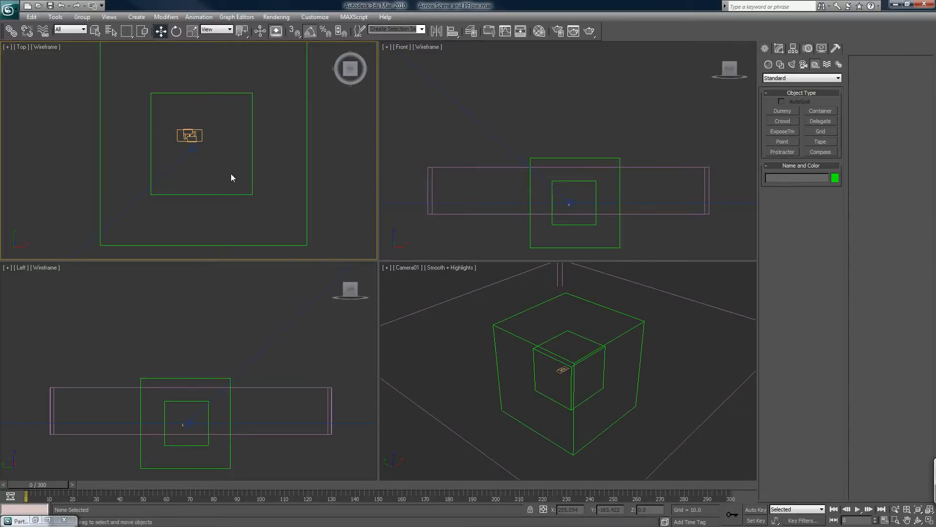
{"action": "left_click", "coordinate": [194, 149]}
{"action": "left_click", "coordinate": [15, 33]}
{"action": "left_click_drag", "start_coordinate": [194, 149], "coordinate": [152, 155]}
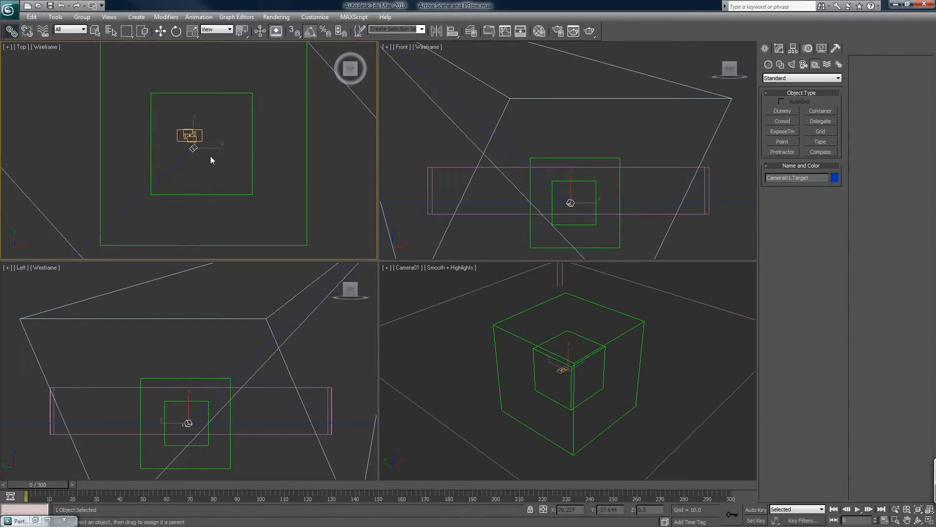
{"action": "scroll", "coordinate": [210, 156], "scroll_direction": "down", "scroll_amount": 6}
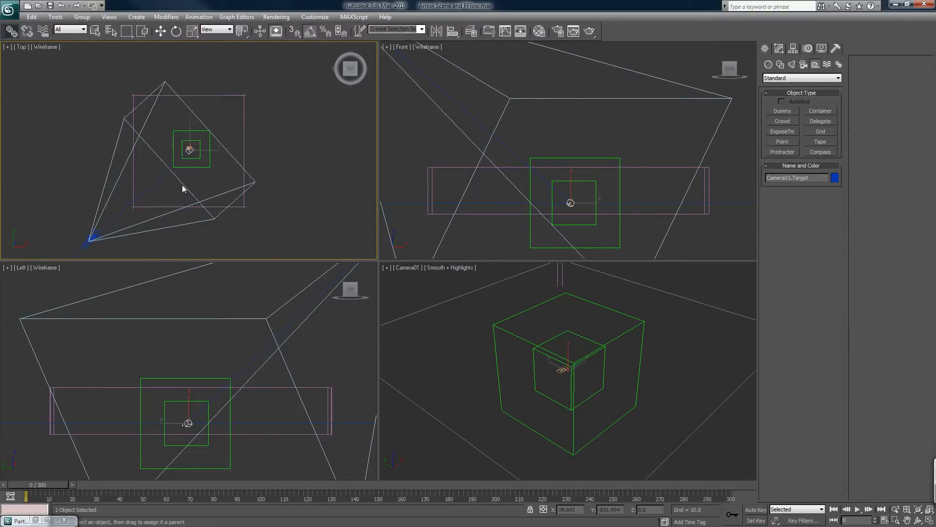
{"action": "left_click_drag", "start_coordinate": [90, 239], "coordinate": [174, 139]}
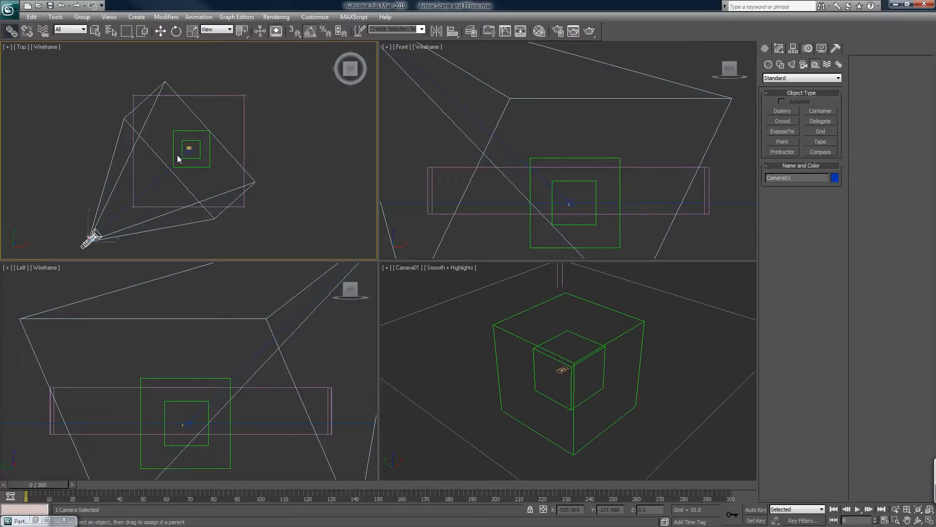
Step: Rename the smaller dummy "Dummy Focal" and the larger dummy "Dummy Cam", and clear the selection
{"action": "left_click", "coordinate": [183, 143]}
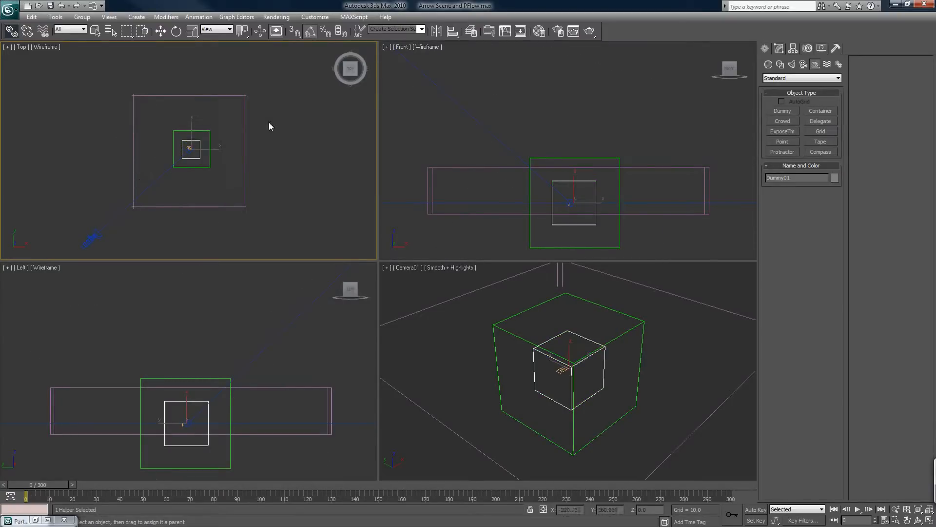
{"action": "left_click", "coordinate": [779, 48]}
{"action": "left_click", "coordinate": [792, 62]}
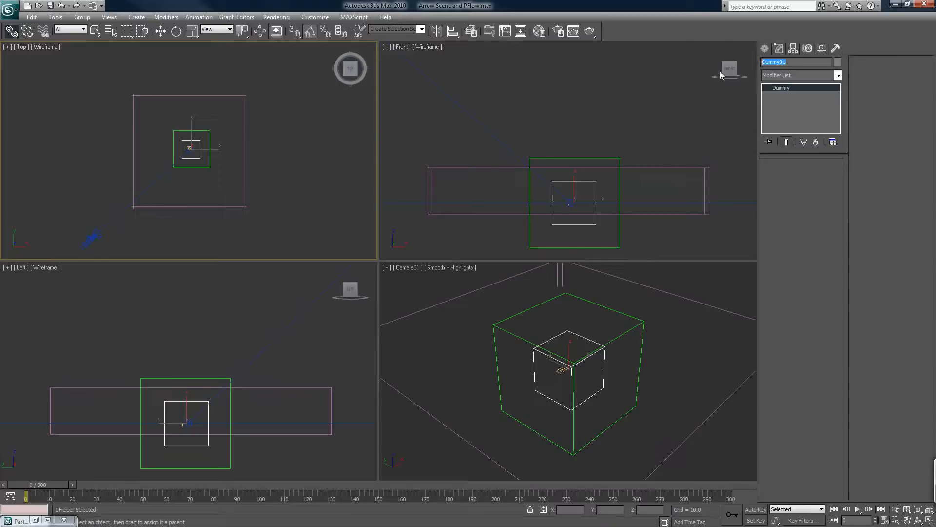
{"action": "type", "text": "D"}
{"action": "left_click_drag", "start_coordinate": [184, 131], "coordinate": [184, 130]}
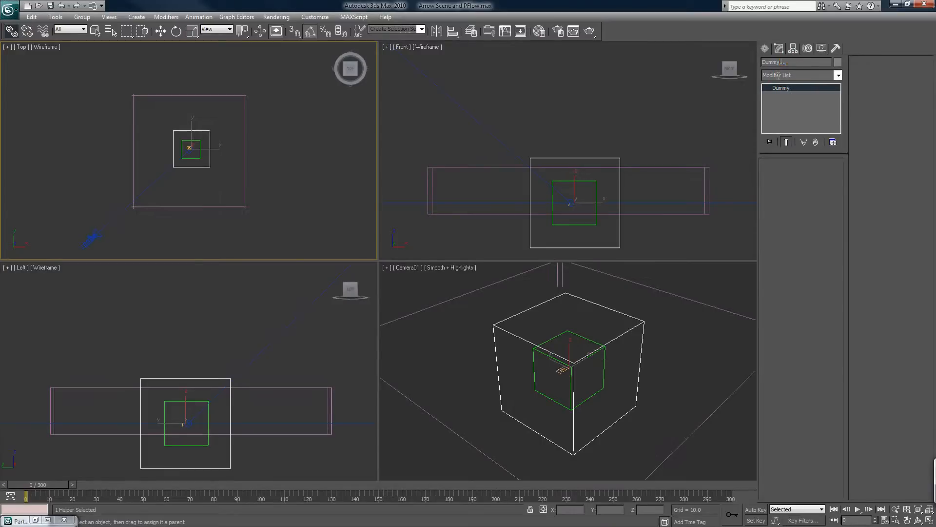
{"action": "type", "text": "Cam"}
{"action": "left_click", "coordinate": [95, 31]}
{"action": "left_click", "coordinate": [347, 147]}
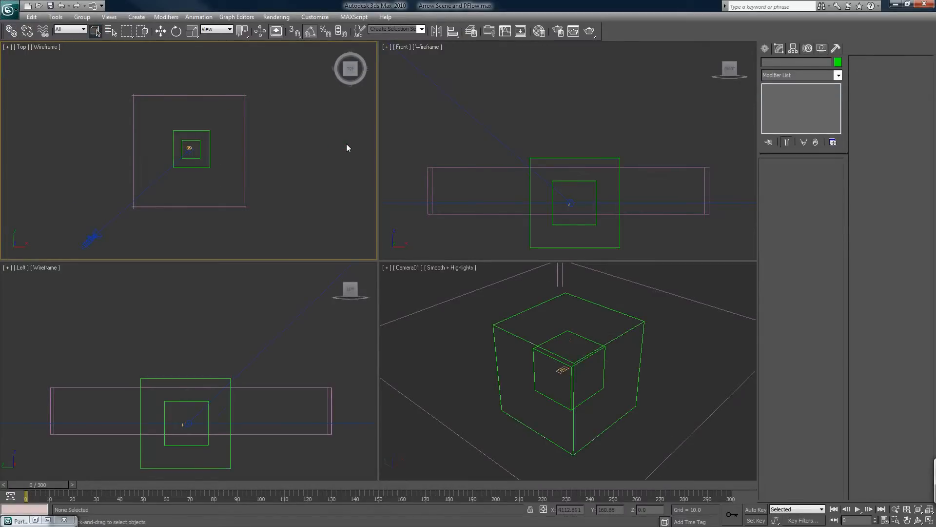
Step: Check the Dummy Focal and Dummy Cam helpers by selecting each with the Move tool in the top view
{"action": "left_click", "coordinate": [198, 151]}
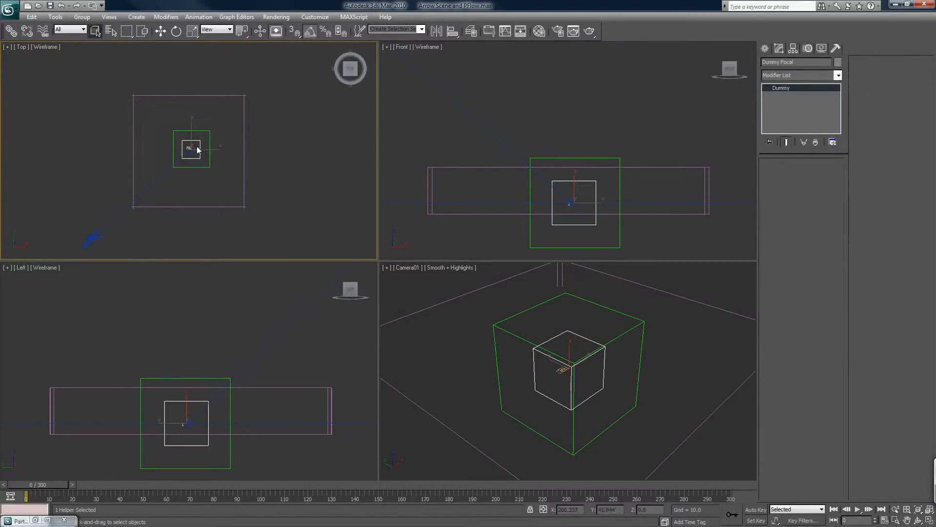
{"action": "left_click", "coordinate": [161, 31]}
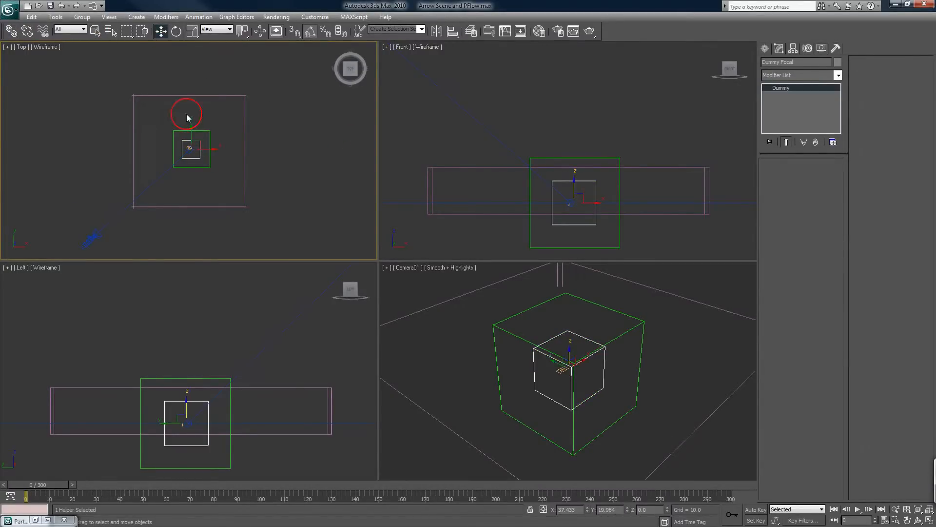
{"action": "mouse_move", "coordinate": [202, 130]}
{"action": "left_mouse_down"}
{"action": "mouse_move", "coordinate": [204, 122]}
{"action": "mouse_move", "coordinate": [214, 131]}
{"action": "mouse_move", "coordinate": [178, 126]}
{"action": "mouse_move", "coordinate": [203, 118]}
{"action": "mouse_move", "coordinate": [201, 128]}
{"action": "left_mouse_up"}
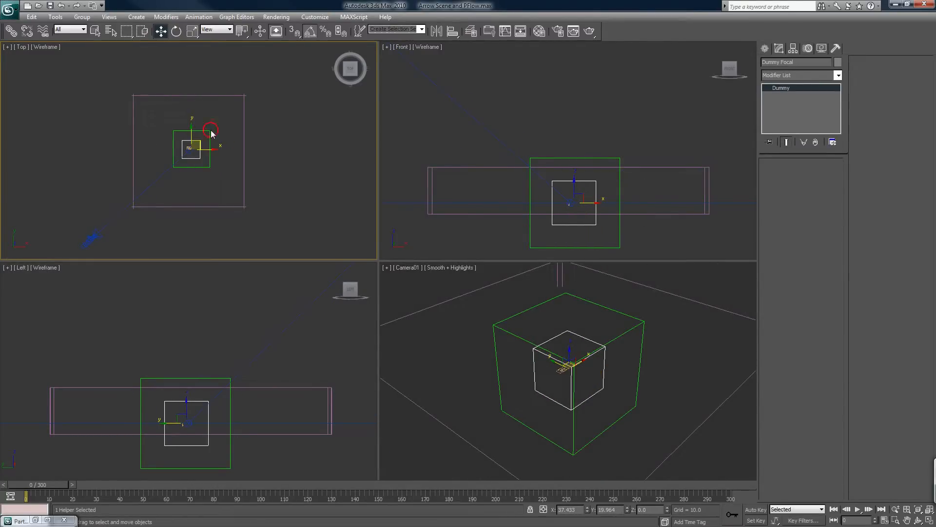
{"action": "left_click", "coordinate": [210, 129]}
{"action": "left_click", "coordinate": [208, 132]}
{"action": "left_click_drag", "start_coordinate": [197, 141], "coordinate": [193, 160]}
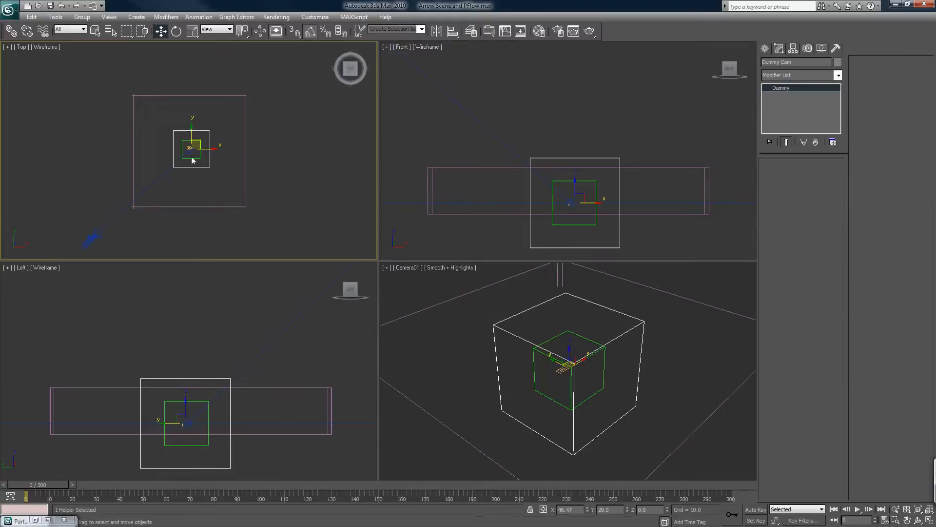
{"action": "left_click", "coordinate": [316, 158]}
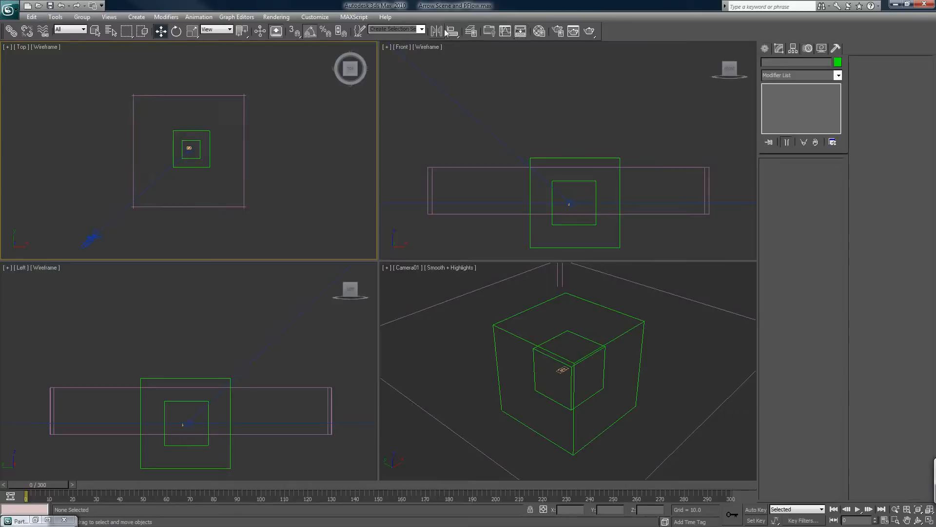
Step: Open the Curve Editor and place its window over the upper viewports, keeping the camera view visible
{"action": "left_click", "coordinate": [505, 33]}
{"action": "left_click_drag", "start_coordinate": [509, 61], "coordinate": [579, 254]}
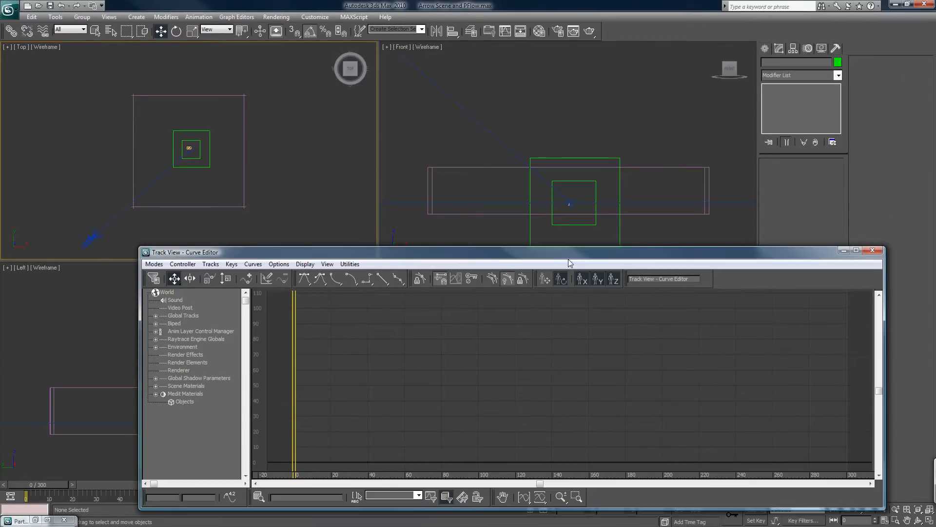
{"action": "left_click_drag", "start_coordinate": [496, 86], "coordinate": [452, 32]}
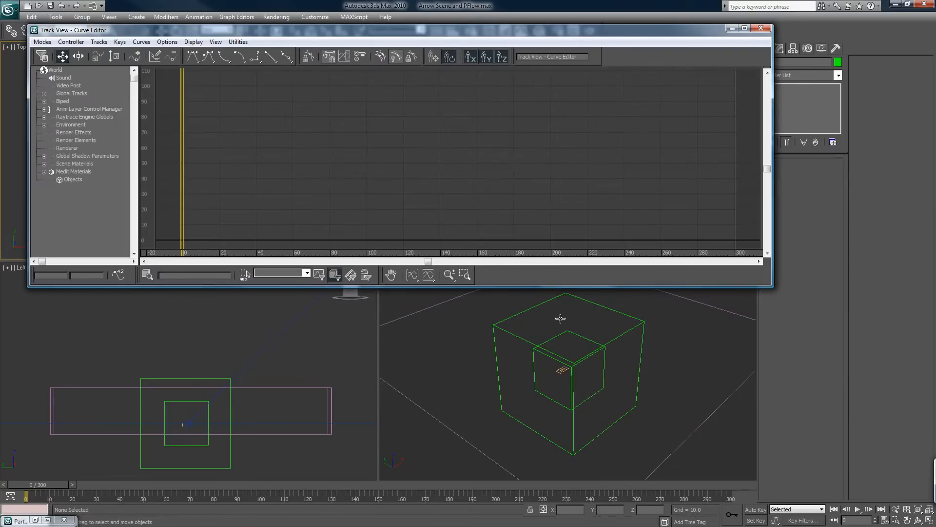
Step: Assign a Noise Position controller to the Ground Plane's position track and scrub the timeline to preview the motion
{"action": "left_click", "coordinate": [500, 328]}
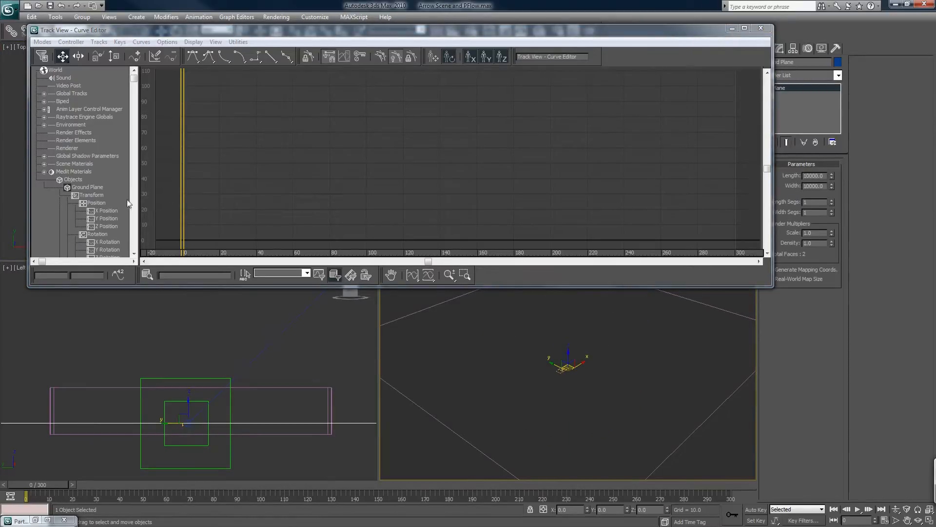
{"action": "left_click", "coordinate": [97, 204]}
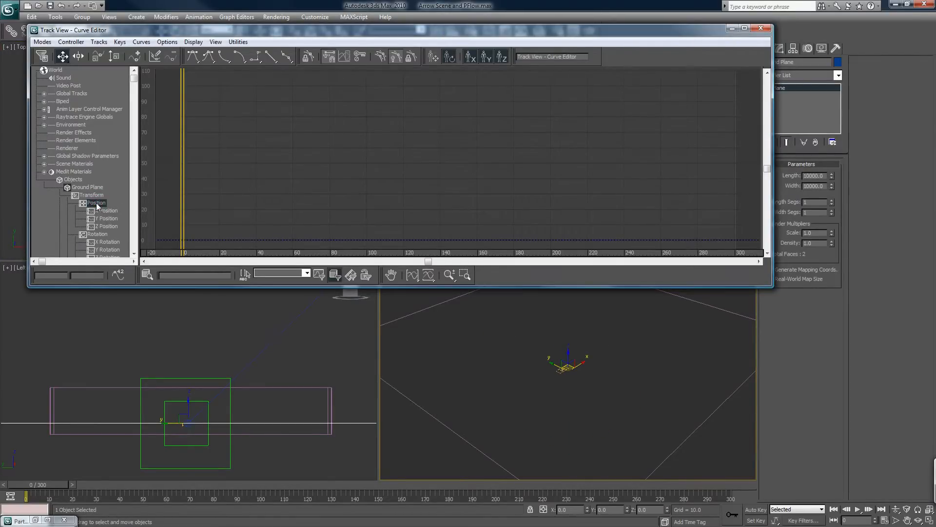
{"action": "right_click", "coordinate": [96, 203]}
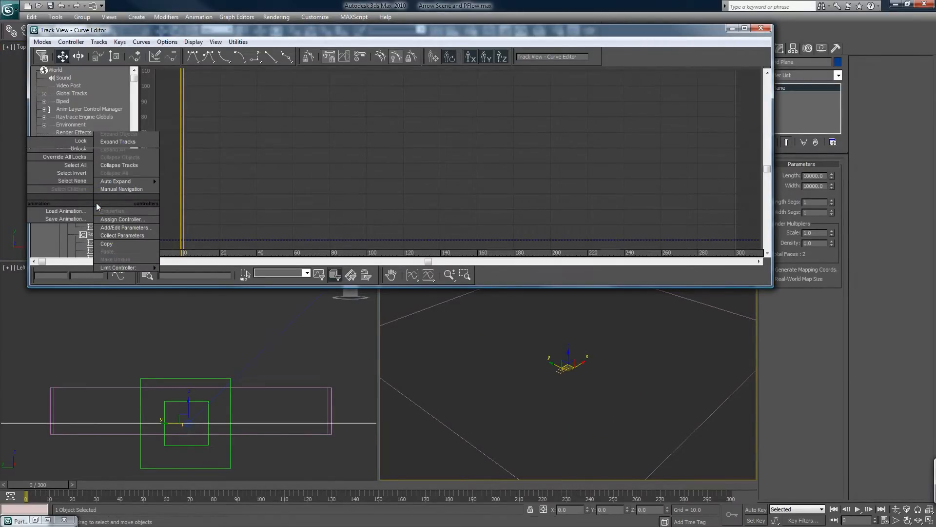
{"action": "left_click", "coordinate": [100, 219]}
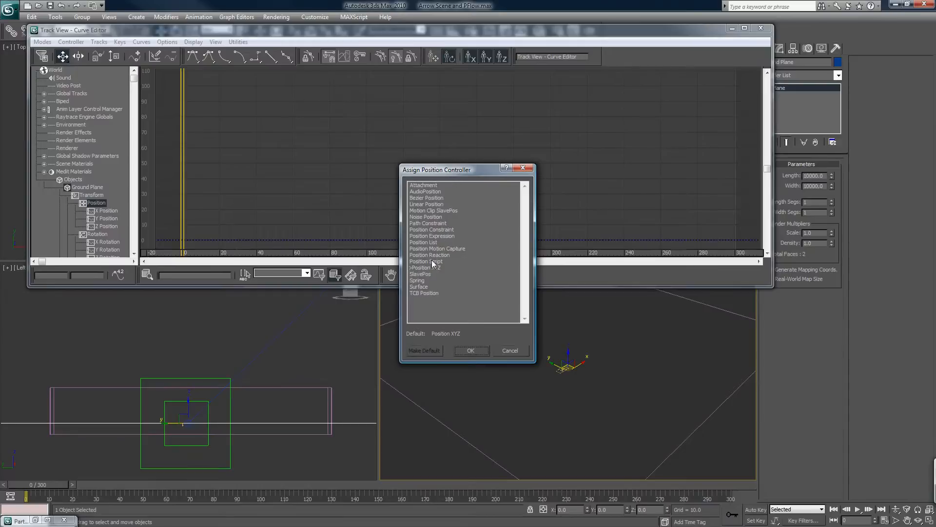
{"action": "double_click", "coordinate": [423, 217]}
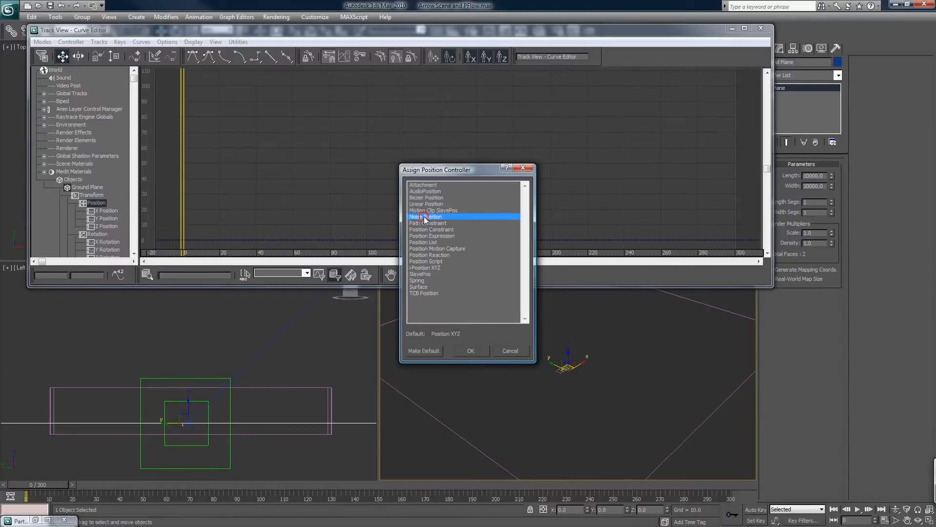
{"action": "left_click_drag", "start_coordinate": [147, 73], "coordinate": [303, 247]}
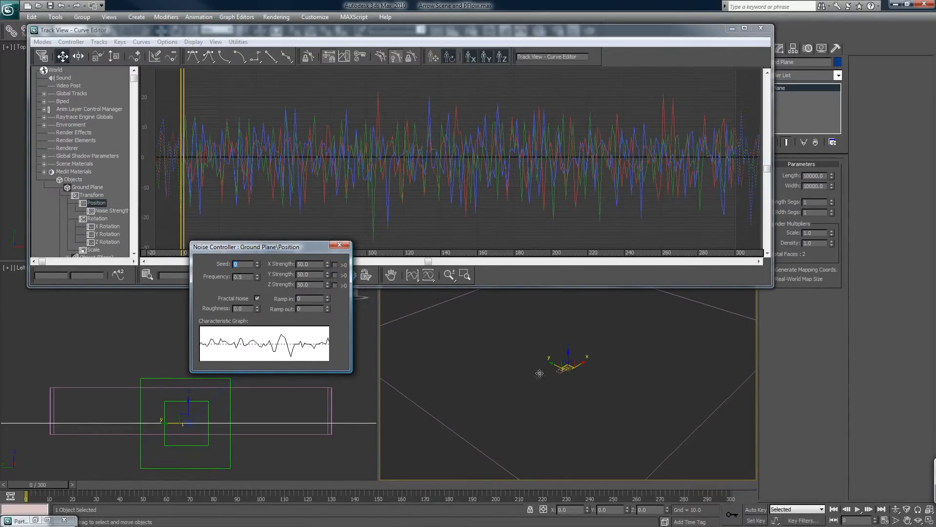
{"action": "left_click_drag", "start_coordinate": [51, 485], "coordinate": [2, 478]}
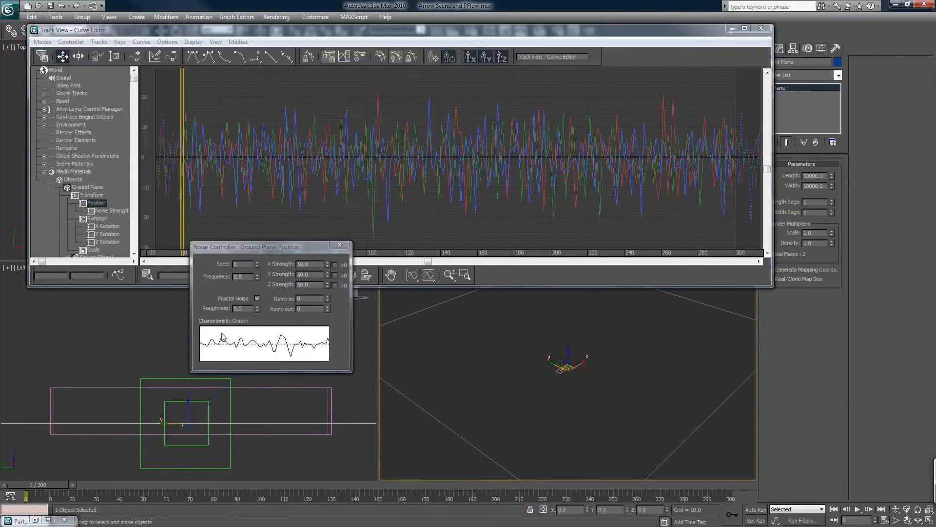
Step: Set the Ground Plane noise controller's X, Y and Z strengths to 150
{"action": "double_click", "coordinate": [314, 263]}
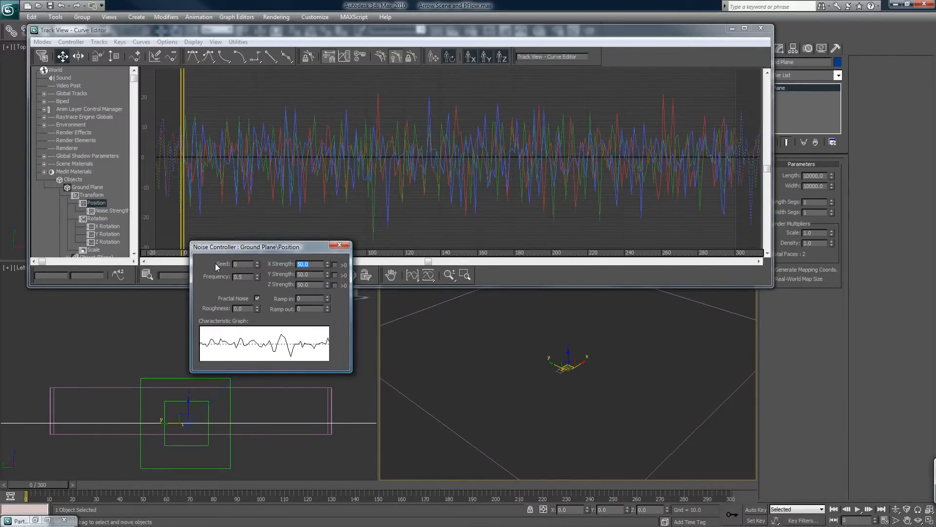
{"action": "type", "text": "150"}
{"action": "key", "text": "Tab"}
{"action": "type", "text": "150"}
{"action": "key", "text": "Tab"}
{"action": "type", "text": "150"}
{"action": "key", "text": "Return"}
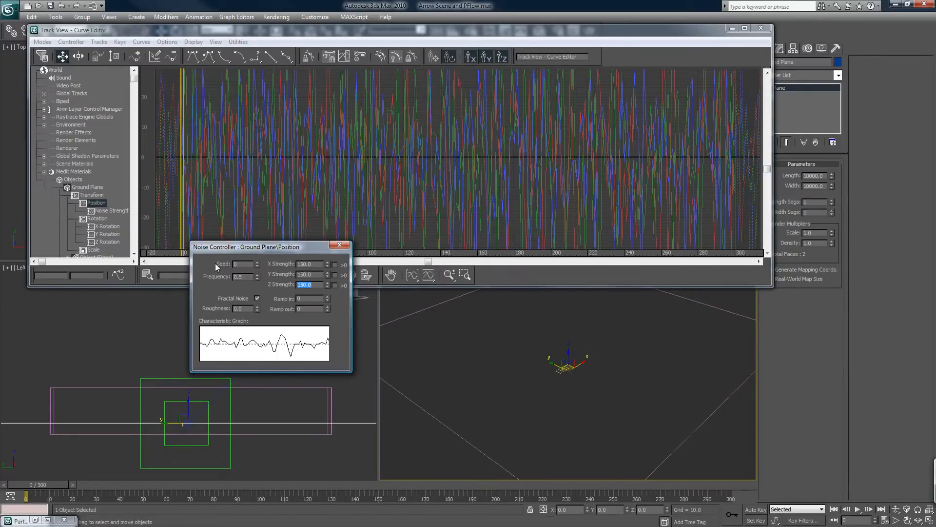
Step: Limit the Ground Plane noise to values above 0 on all three axes and scrub the timeline to check it
{"action": "left_click", "coordinate": [335, 264]}
{"action": "left_click", "coordinate": [335, 275]}
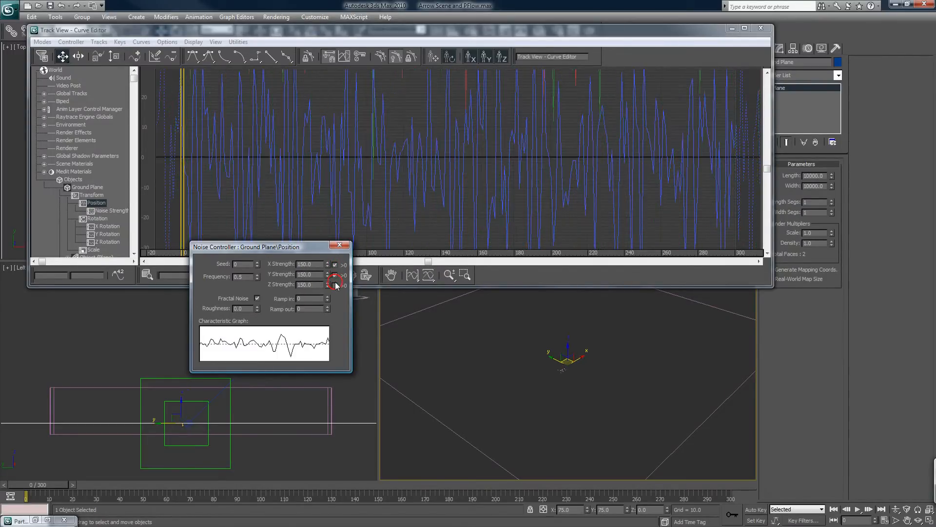
{"action": "left_click", "coordinate": [335, 284]}
{"action": "left_click_drag", "start_coordinate": [54, 484], "coordinate": [154, 476]}
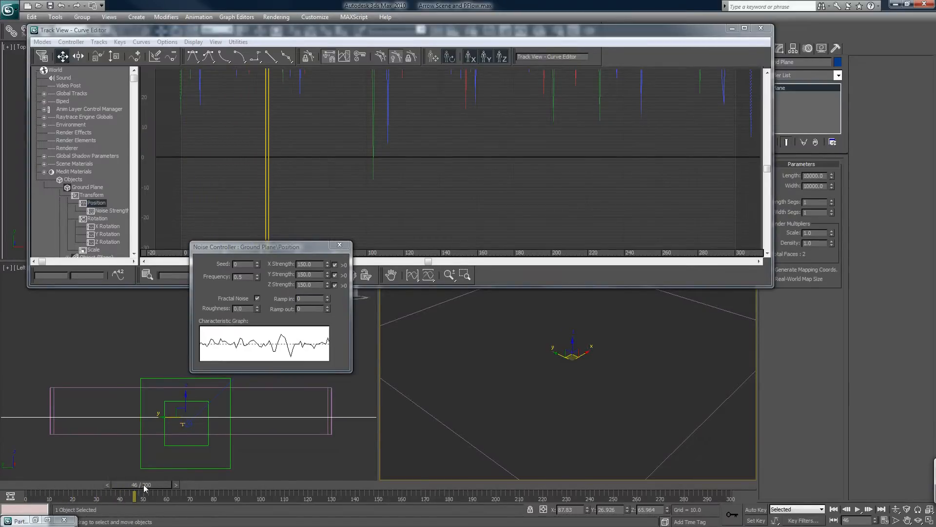
{"action": "left_click_drag", "start_coordinate": [144, 487], "coordinate": [22, 486]}
Step: Undo the noise controller assigned to the Ground Plane and close its settings
{"action": "left_click", "coordinate": [81, 462]}
{"action": "scroll", "coordinate": [80, 462], "scroll_direction": "down", "scroll_amount": 8}
{"action": "scroll", "coordinate": [81, 464], "scroll_direction": "up", "scroll_amount": 4}
{"action": "left_click", "coordinate": [89, 393]}
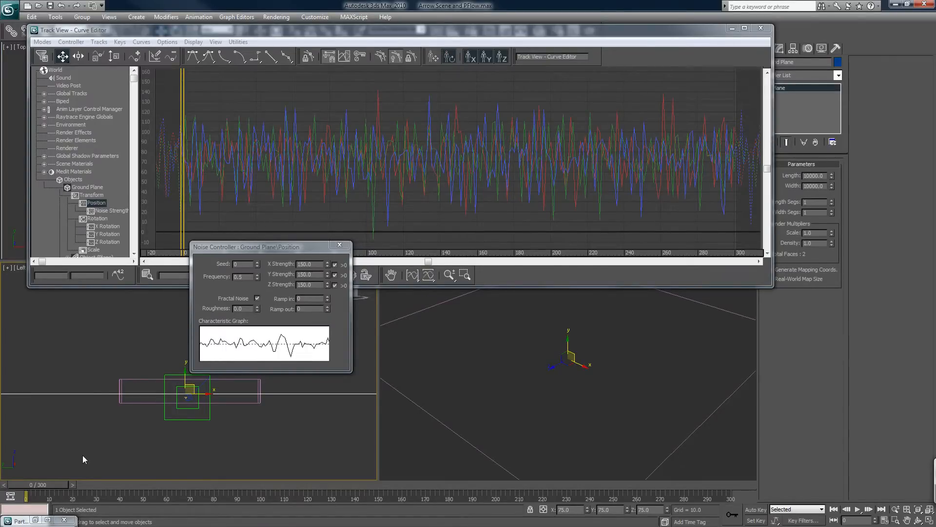
{"action": "key", "text": "ctrl+z"}
{"action": "key", "text": "ctrl+z"}
{"action": "key", "text": "ctrl+z"}
{"action": "key", "text": "ctrl+z"}
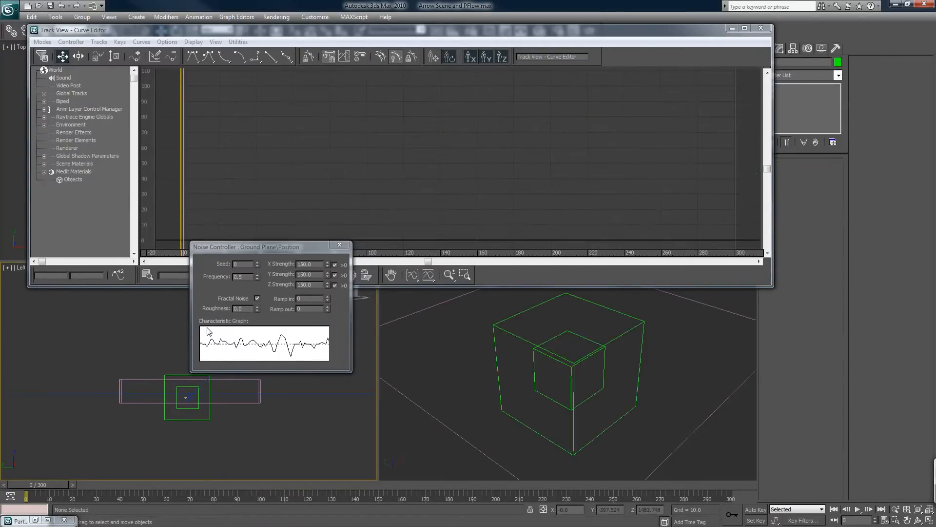
{"action": "key", "text": "ctrl+z"}
{"action": "key", "text": "ctrl+z"}
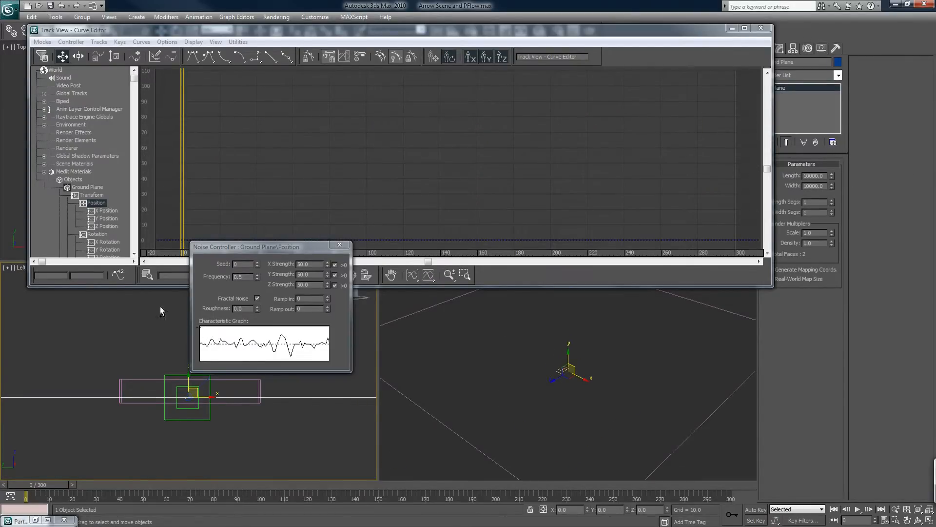
{"action": "left_click", "coordinate": [339, 245]}
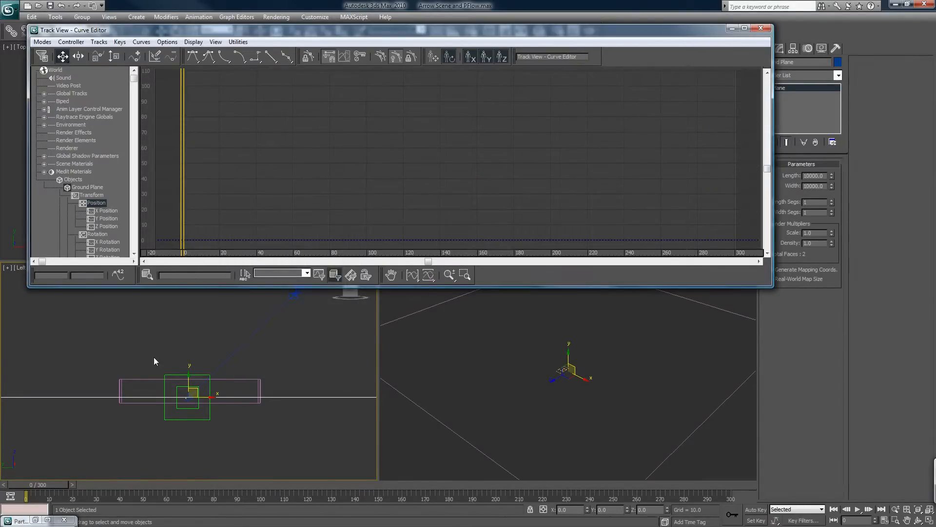
Step: Select the Dummy Cam helper and assign a Noise Position controller to its position track
{"action": "left_click", "coordinate": [98, 373]}
{"action": "left_click", "coordinate": [160, 420]}
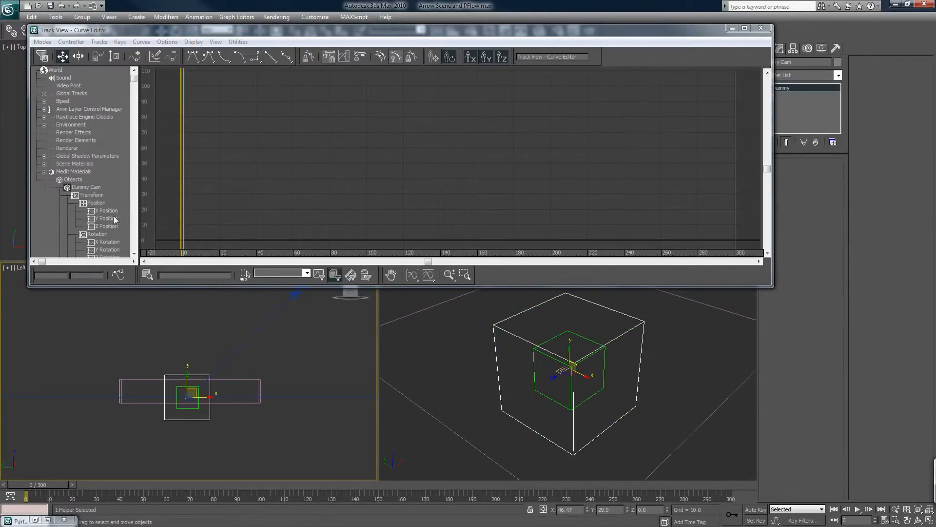
{"action": "left_click_drag", "start_coordinate": [119, 202], "coordinate": [118, 144]}
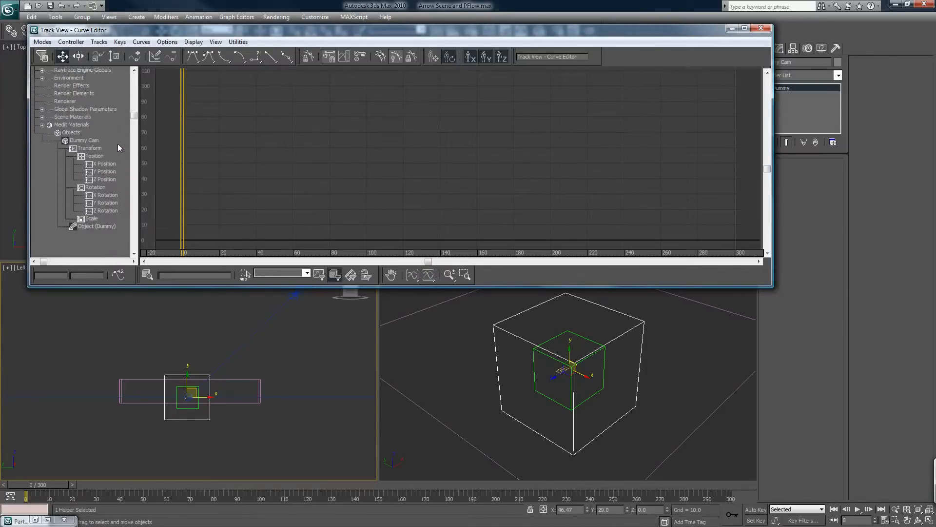
{"action": "left_click", "coordinate": [94, 156]}
{"action": "right_click", "coordinate": [95, 156]}
{"action": "left_click", "coordinate": [104, 170]}
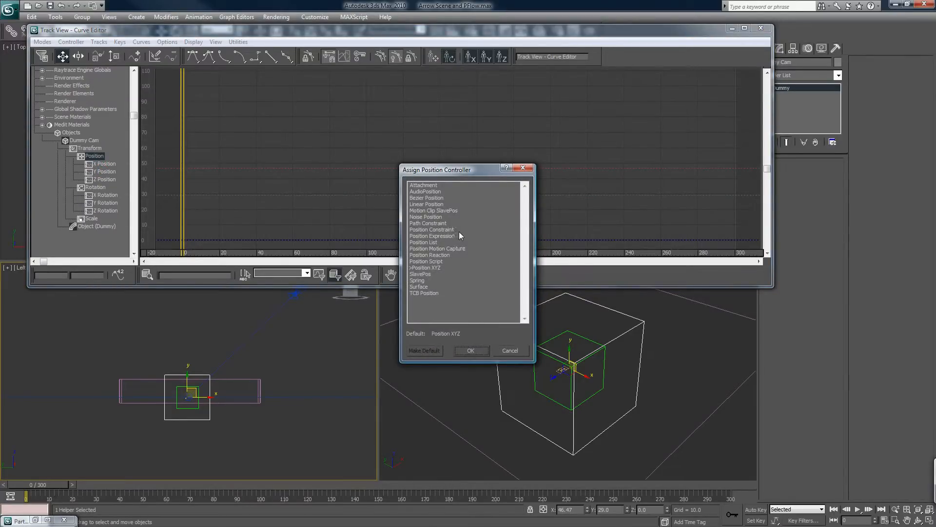
{"action": "double_click", "coordinate": [435, 216]}
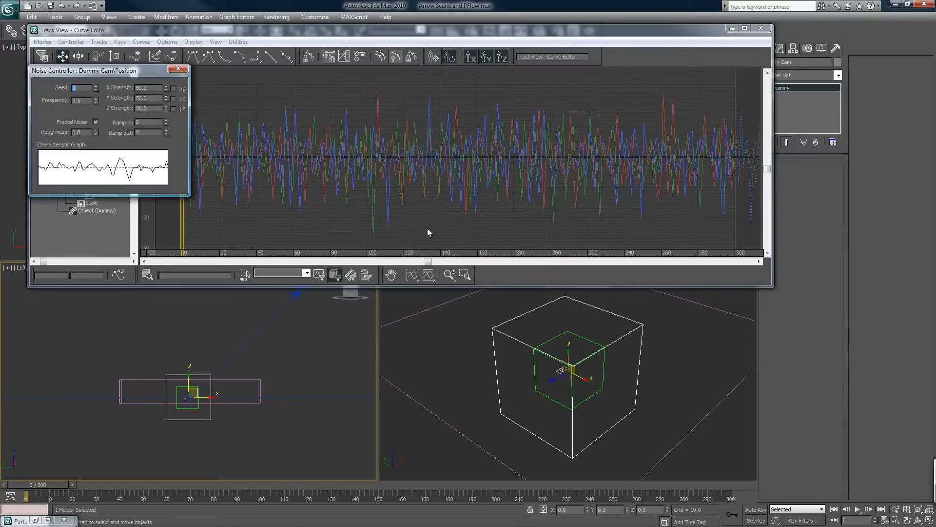
Step: Preview the Dummy Cam motion on the timeline and set its noise X, Y and Z strengths to 150
{"action": "left_click_drag", "start_coordinate": [49, 484], "coordinate": [279, 466]}
{"action": "key", "text": "w"}
{"action": "left_click_drag", "start_coordinate": [158, 90], "coordinate": [115, 92]}
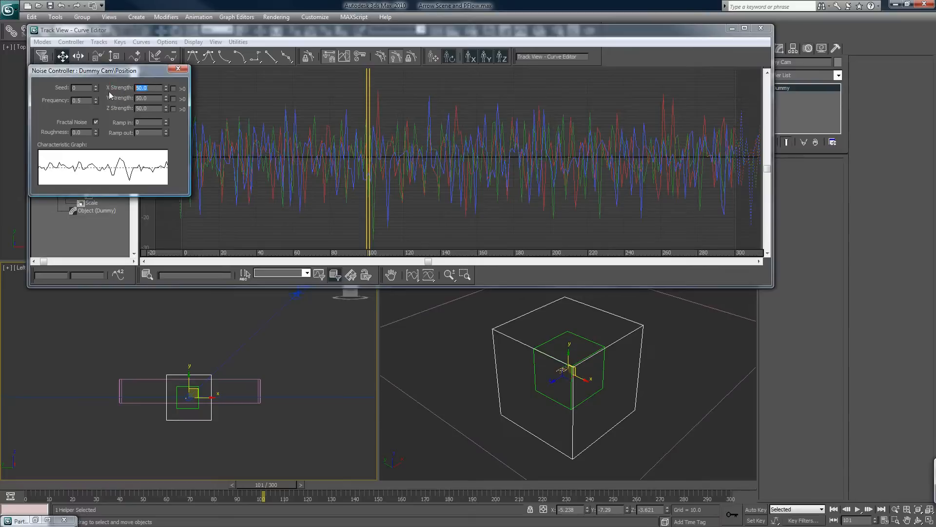
{"action": "type", "text": "1"}
{"action": "key", "text": "Tab"}
{"action": "type", "text": "150"}
{"action": "key", "text": "Tab"}
{"action": "type", "text": "150"}
{"action": "key", "text": "Return"}
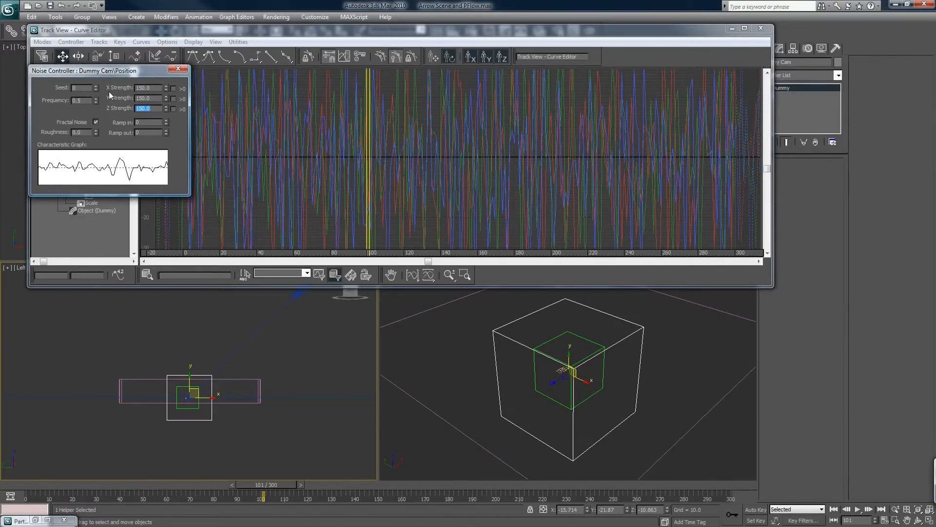
Step: Try limiting the Dummy Cam noise to values above 0 on all axes, remove the limits, and scrub the timeline
{"action": "left_click", "coordinate": [173, 88]}
{"action": "left_click", "coordinate": [173, 99]}
{"action": "left_click", "coordinate": [173, 109]}
{"action": "left_click_drag", "start_coordinate": [47, 483], "coordinate": [145, 467]}
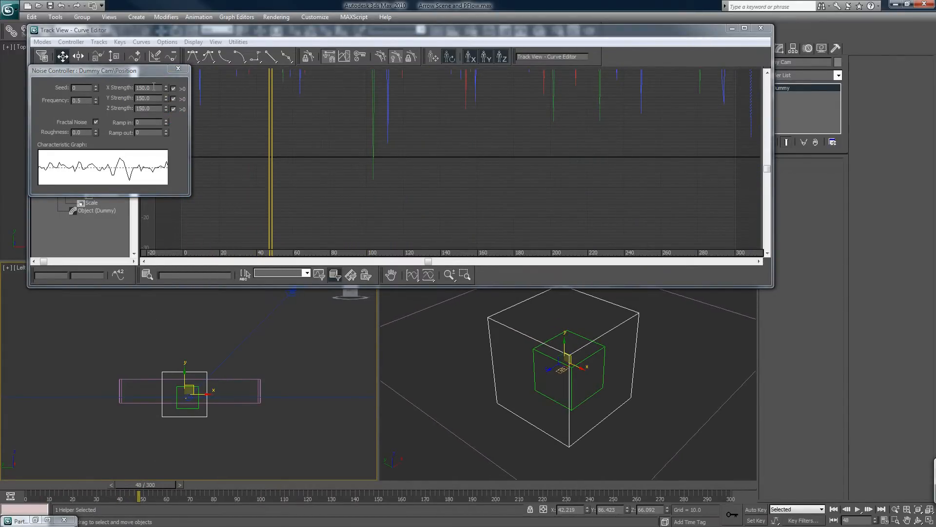
{"action": "left_click", "coordinate": [173, 88]}
{"action": "left_click", "coordinate": [173, 99]}
{"action": "left_click", "coordinate": [173, 109]}
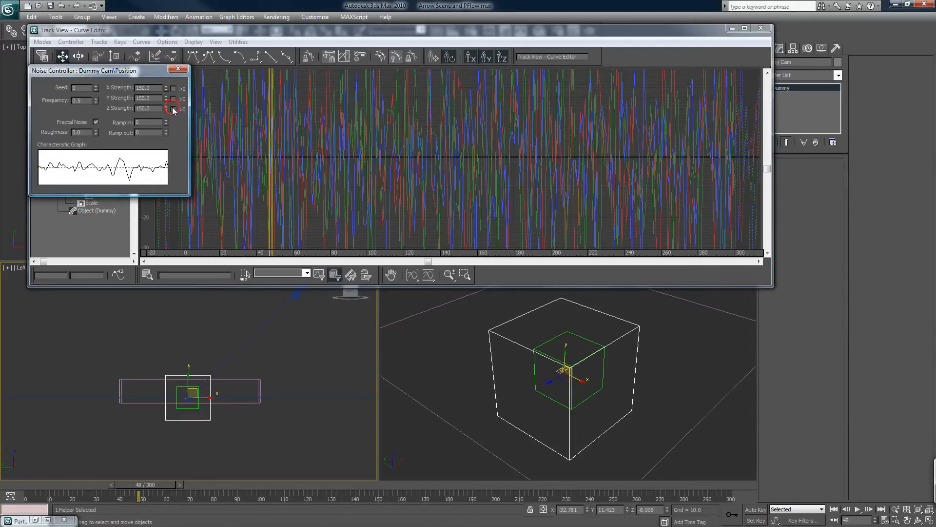
{"action": "left_click_drag", "start_coordinate": [156, 485], "coordinate": [265, 466]}
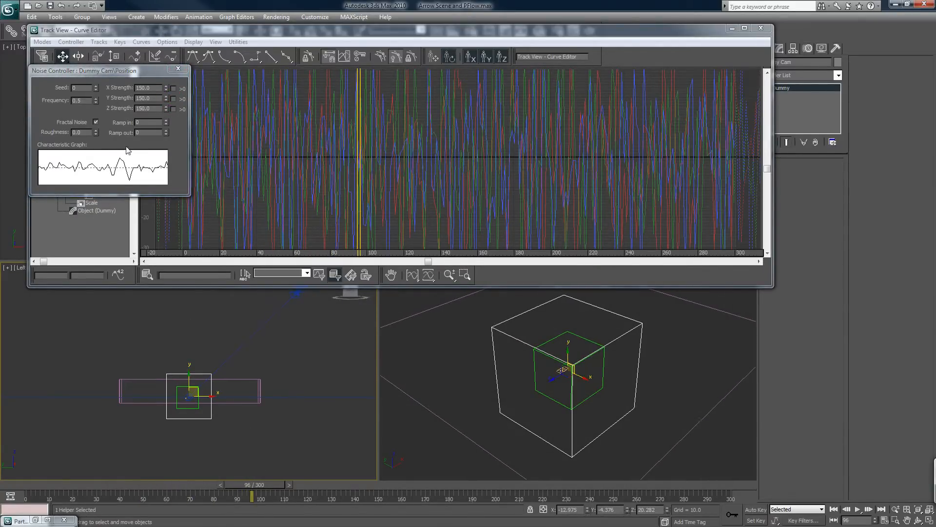
Step: Set the Dummy Cam noise frequency to 0.1, reselect the helper, and scrub the timeline to check the motion
{"action": "double_click", "coordinate": [84, 100]}
{"action": "type", "text": "0.1"}
{"action": "key", "text": "Return"}
{"action": "left_click", "coordinate": [39, 476]}
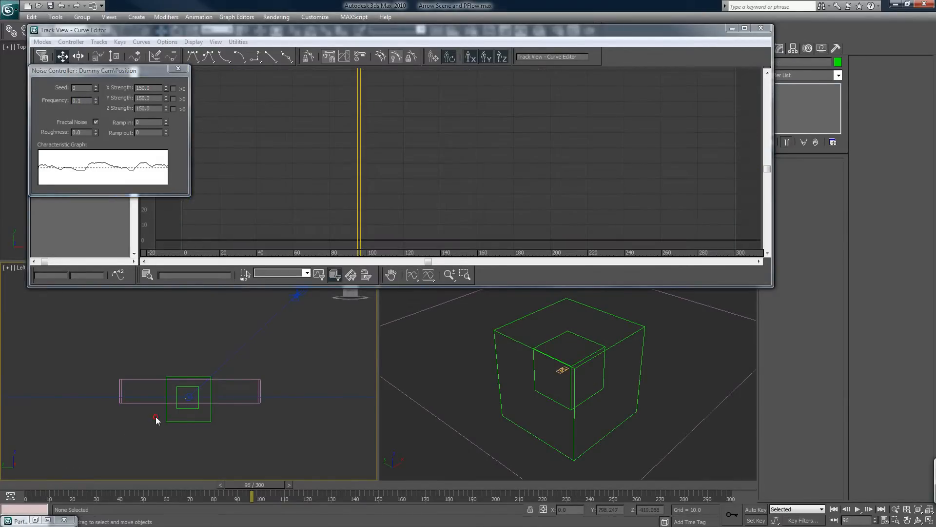
{"action": "left_click", "coordinate": [171, 422]}
{"action": "left_click_drag", "start_coordinate": [65, 484], "coordinate": [186, 464]}
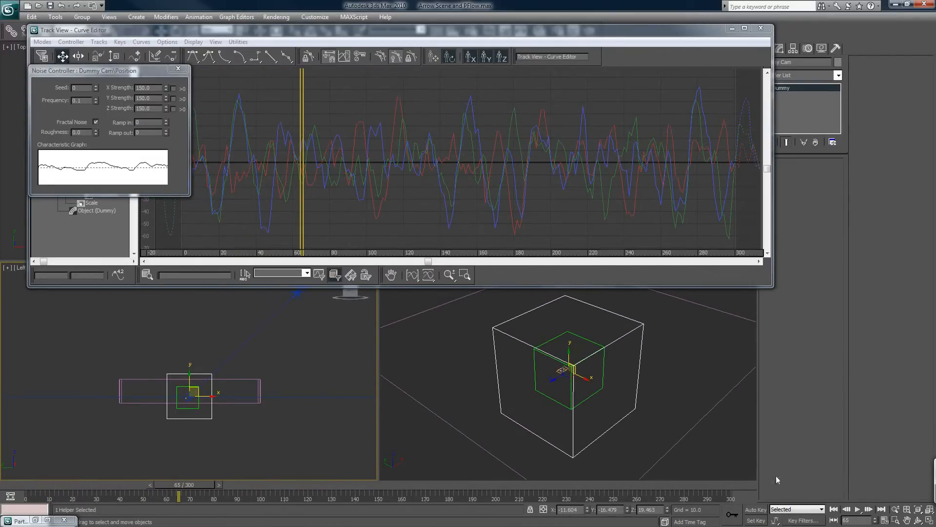
Step: Play the animation from the first frame in the camera view to review the Dummy Cam movement
{"action": "left_click", "coordinate": [834, 509]}
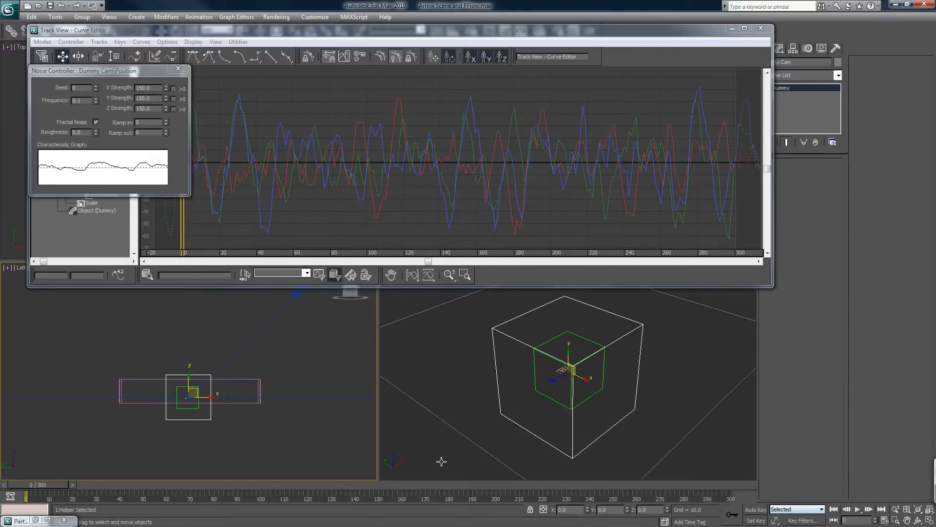
{"action": "right_click", "coordinate": [678, 447]}
{"action": "left_click", "coordinate": [857, 509]}
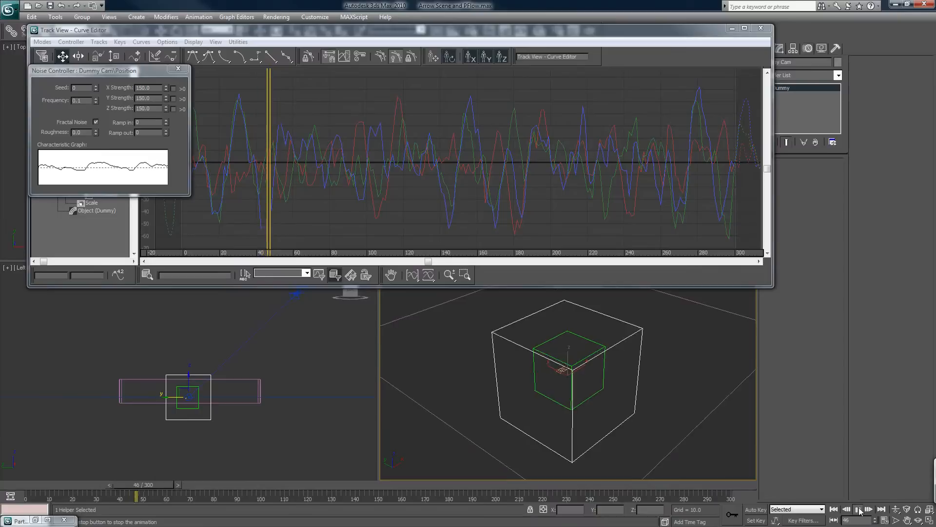
{"action": "left_click", "coordinate": [859, 509]}
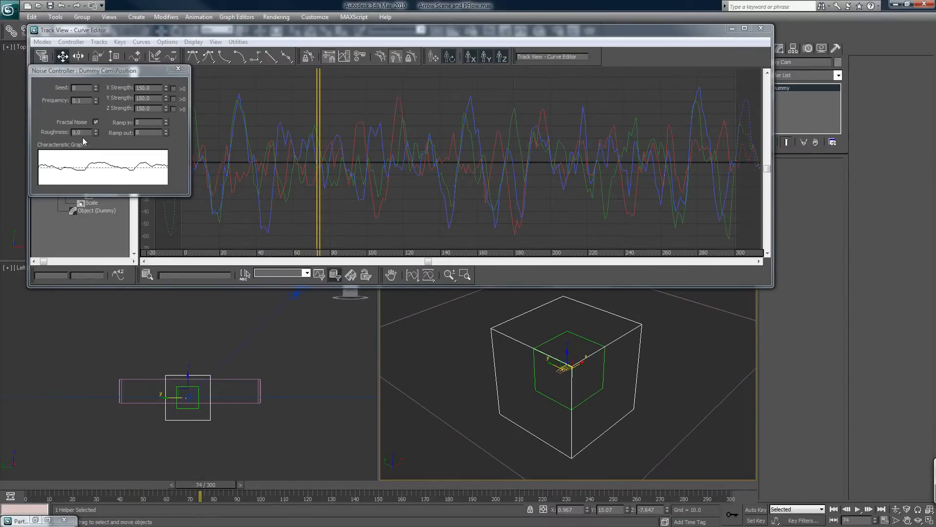
Step: Set the Dummy Cam noise frequency to 0.01 and play the animation in the camera view to check it
{"action": "left_click", "coordinate": [66, 101]}
{"action": "type", "text": ".01"}
{"action": "key", "text": "Return"}
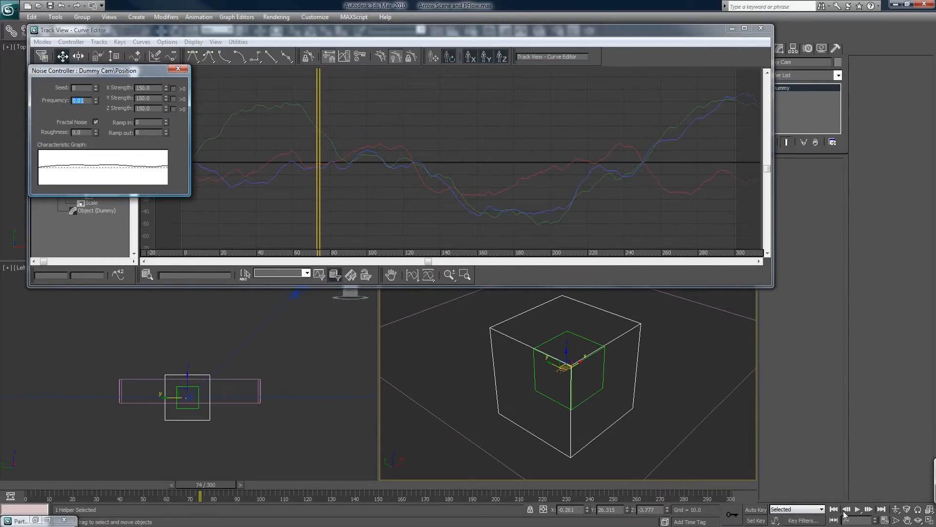
{"action": "left_click", "coordinate": [859, 509]}
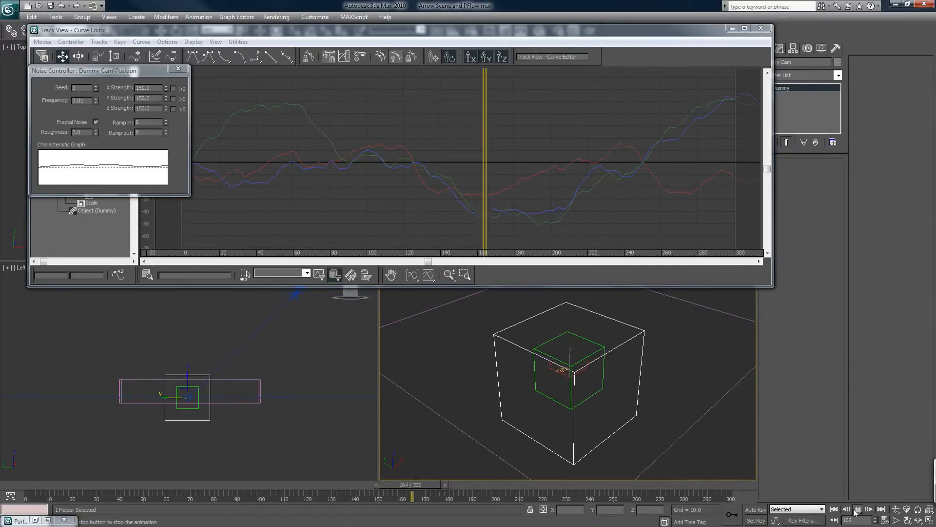
{"action": "left_click", "coordinate": [855, 510]}
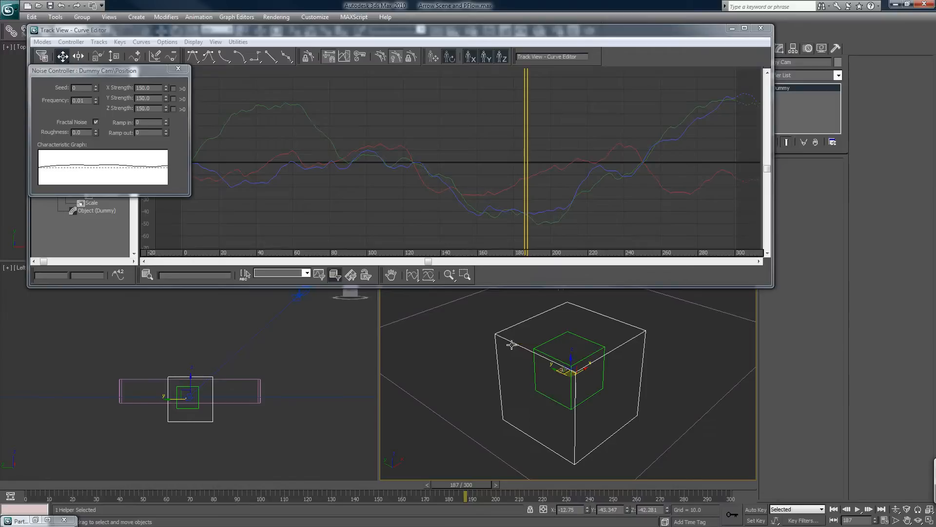
{"action": "left_click", "coordinate": [533, 369]}
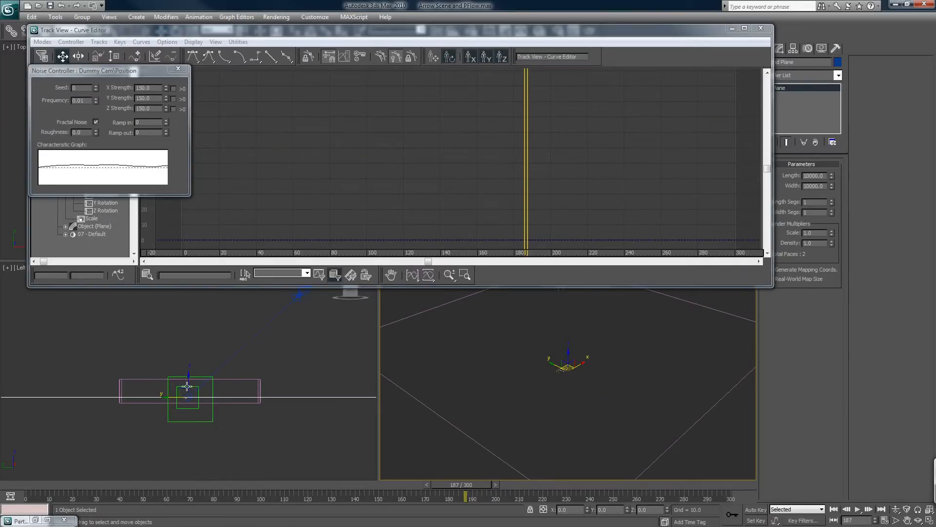
Step: Close the Dummy Cam noise settings and assign a Noise Position controller to the Dummy Focal helper's position track
{"action": "left_click", "coordinate": [187, 386]}
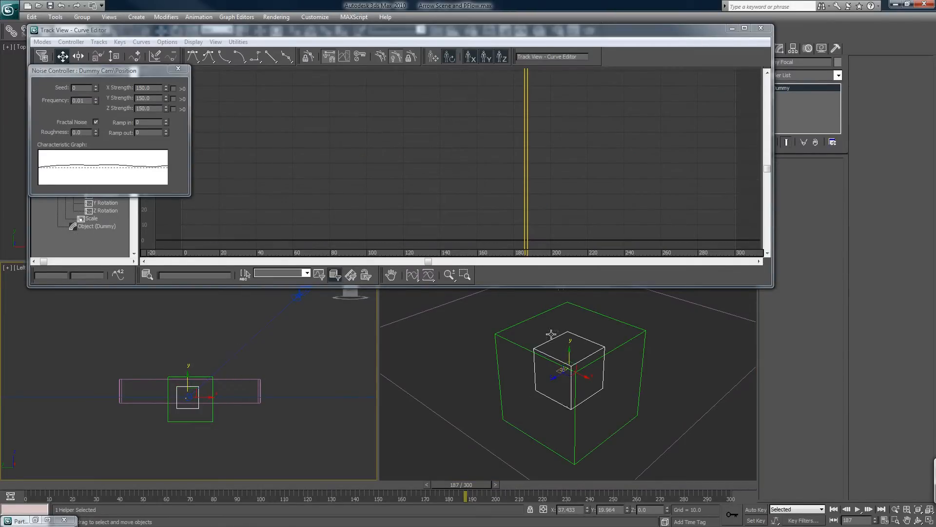
{"action": "left_click", "coordinate": [178, 68]}
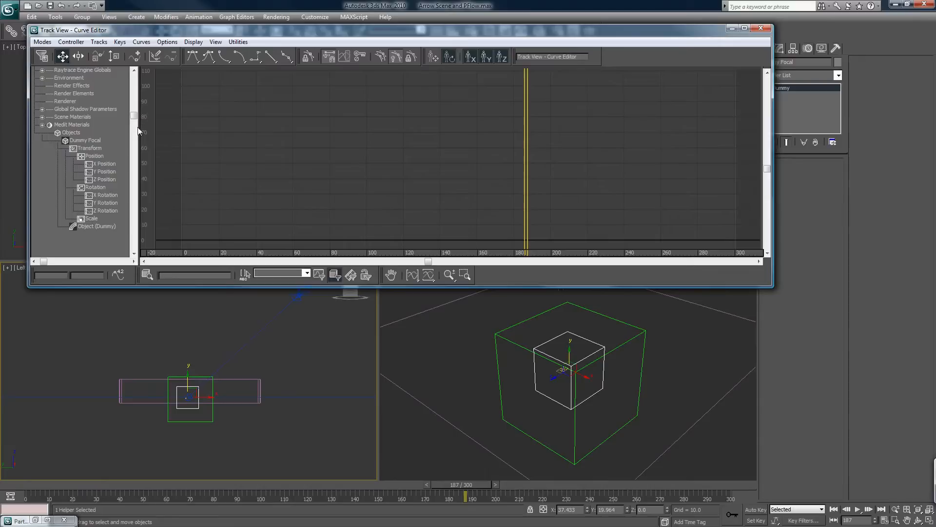
{"action": "left_click", "coordinate": [83, 141]}
{"action": "left_click", "coordinate": [96, 156]}
{"action": "right_click", "coordinate": [95, 154]}
{"action": "left_click", "coordinate": [105, 172]}
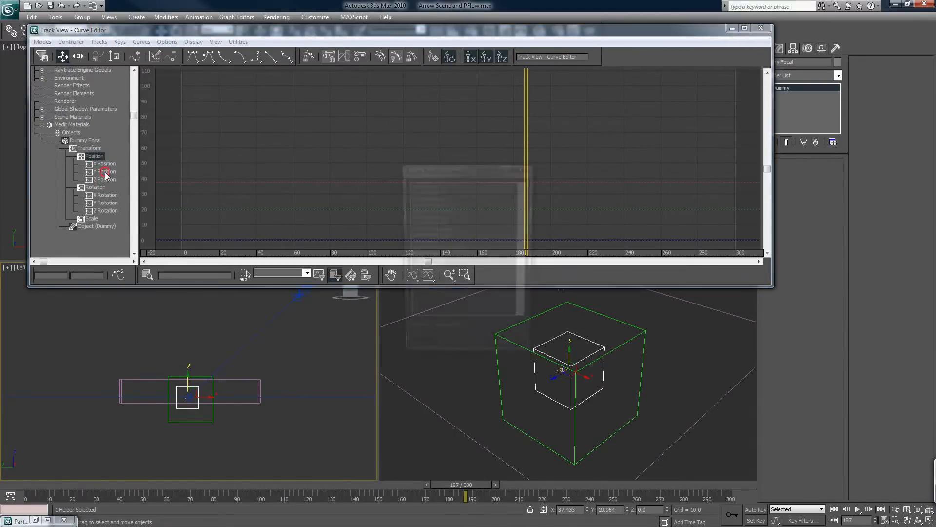
{"action": "double_click", "coordinate": [432, 220]}
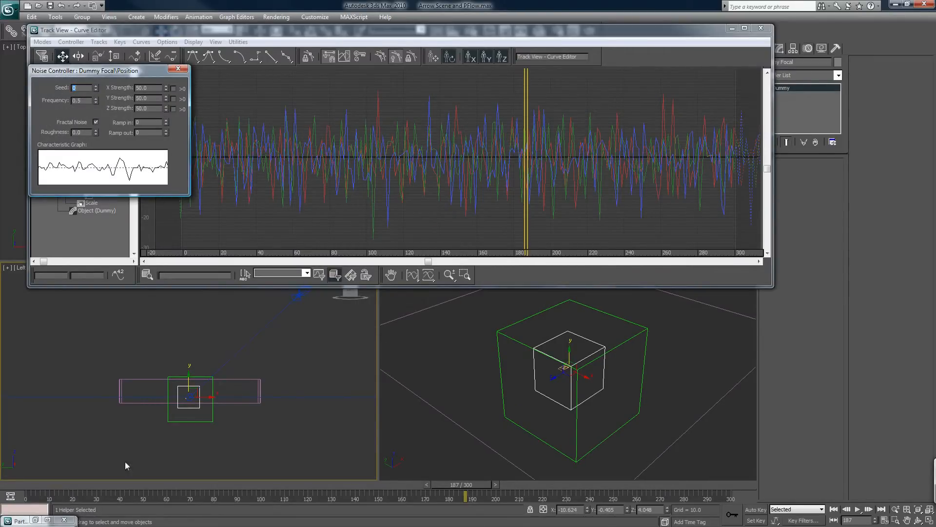
Step: Scrub the timeline to check the Dummy Focal shake and set its noise frequency to 0.05
{"action": "left_click_drag", "start_coordinate": [56, 486], "coordinate": [422, 494]}
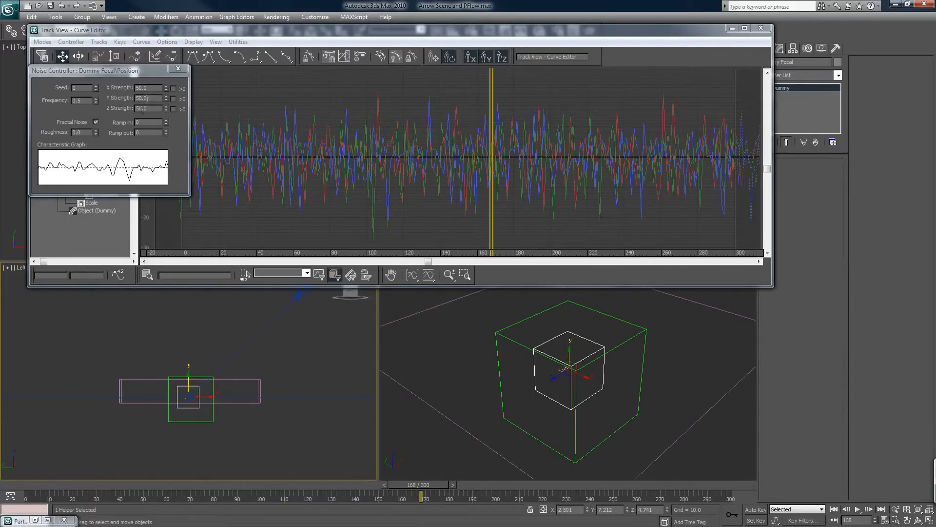
{"action": "left_click_drag", "start_coordinate": [83, 101], "coordinate": [37, 101]}
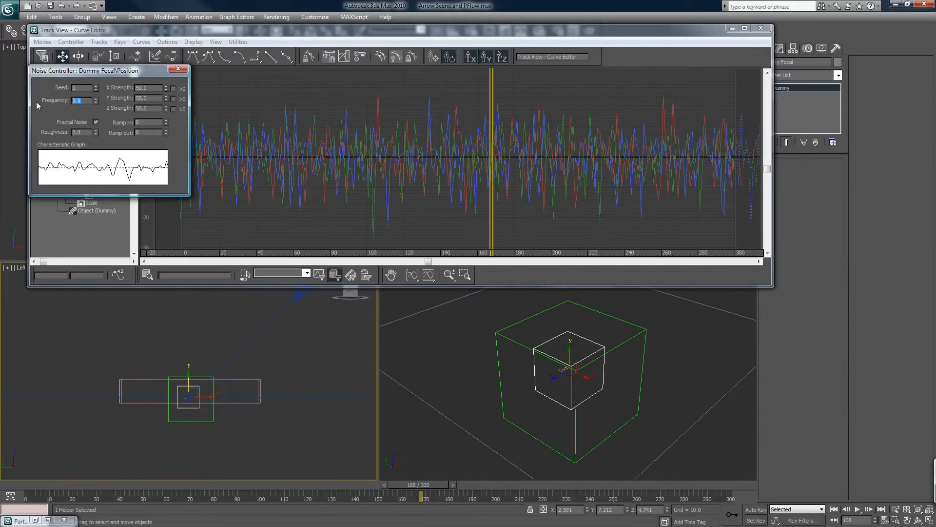
{"action": "type", "text": ".05"}
{"action": "key", "text": "Return"}
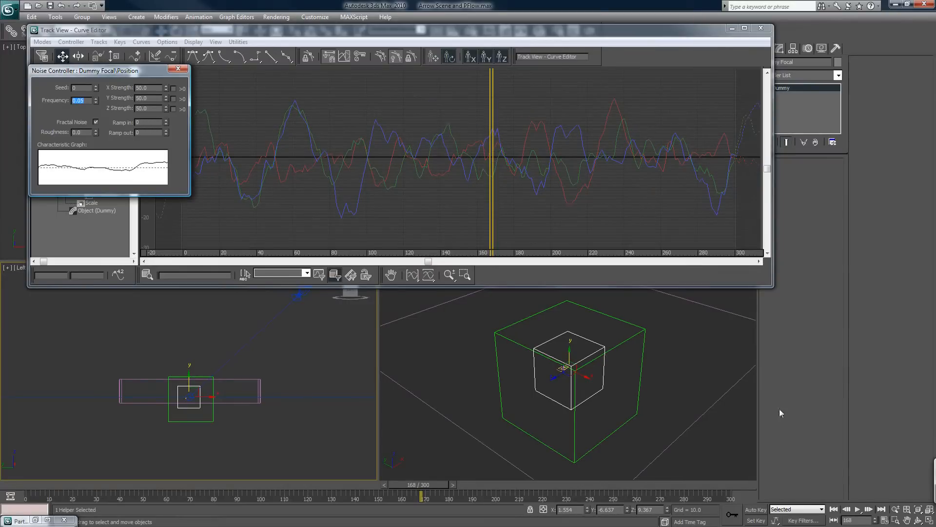
Step: Play the animation in the camera view to review the Dummy Focal noise, and close the Curve Editor and noise settings
{"action": "right_click", "coordinate": [692, 450]}
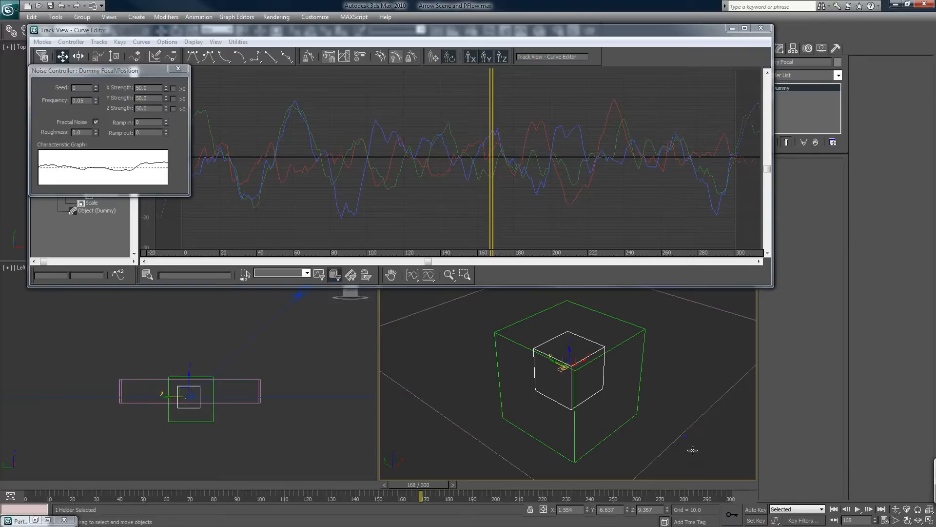
{"action": "left_click", "coordinate": [858, 509]}
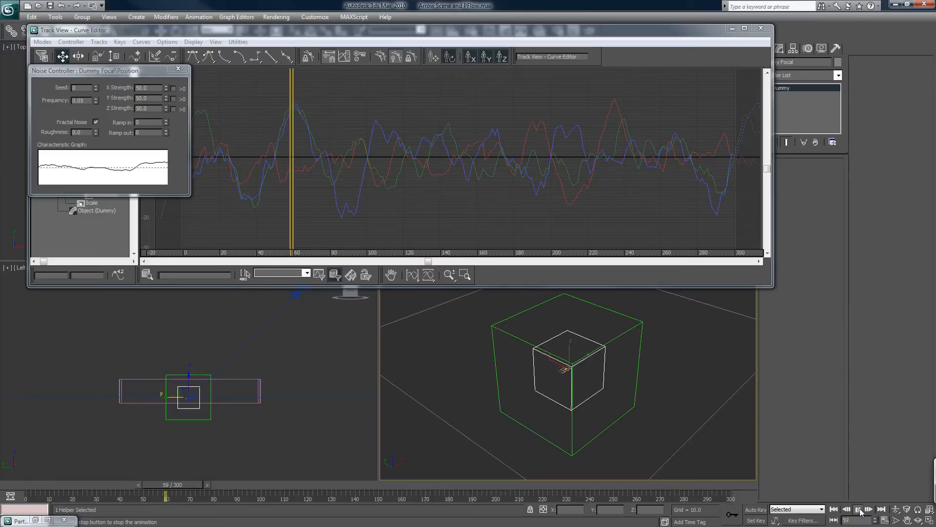
{"action": "left_click", "coordinate": [859, 509]}
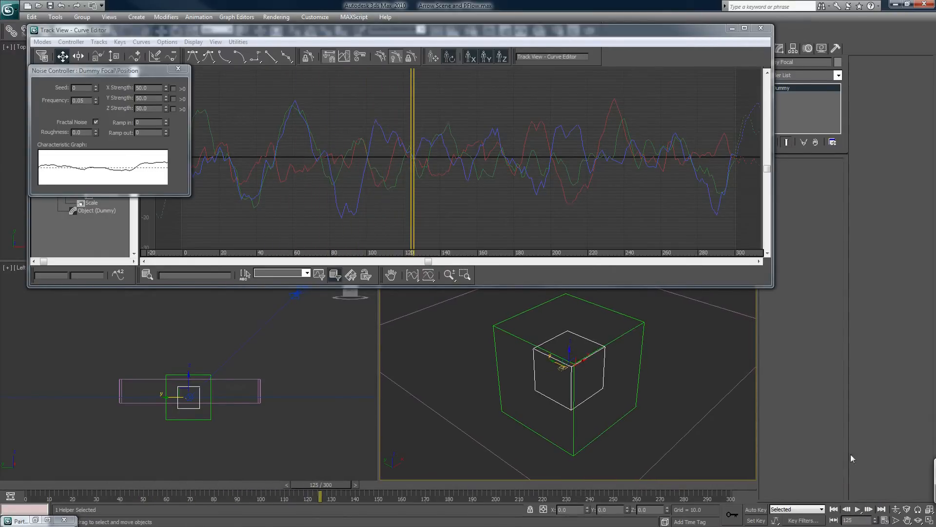
{"action": "left_click", "coordinate": [762, 29]}
{"action": "left_click", "coordinate": [178, 69]}
Step: Select Camera01 and, with Auto Key on at frame 125, move it to the front of the scene and lower it
{"action": "left_click", "coordinate": [80, 245]}
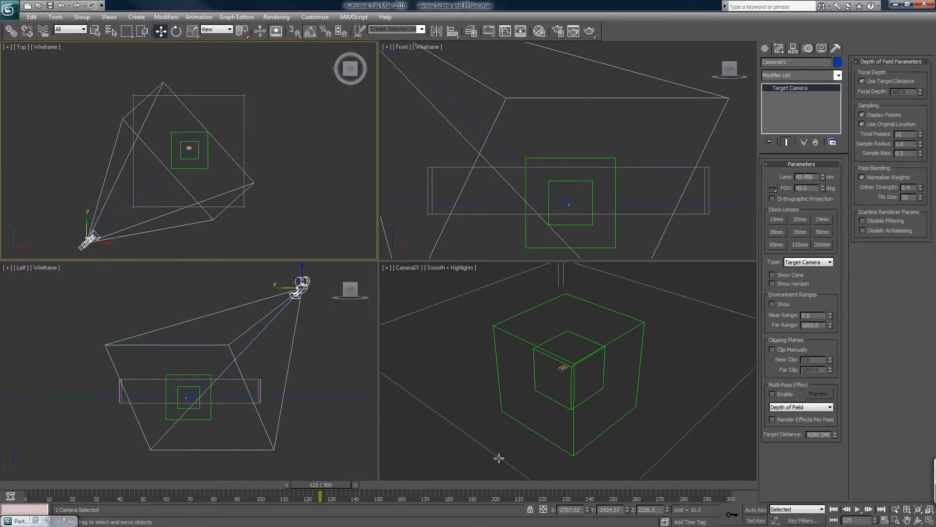
{"action": "left_click", "coordinate": [756, 509]}
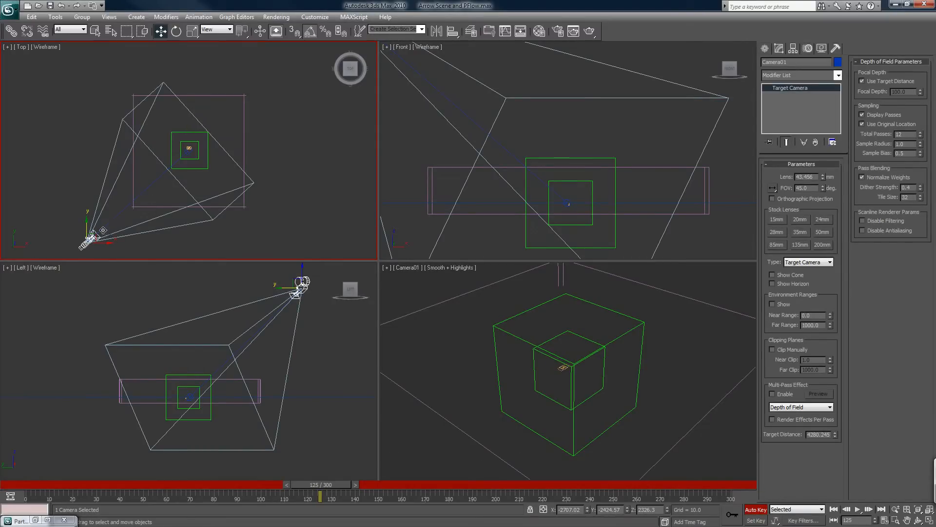
{"action": "left_click_drag", "start_coordinate": [92, 238], "coordinate": [170, 252]}
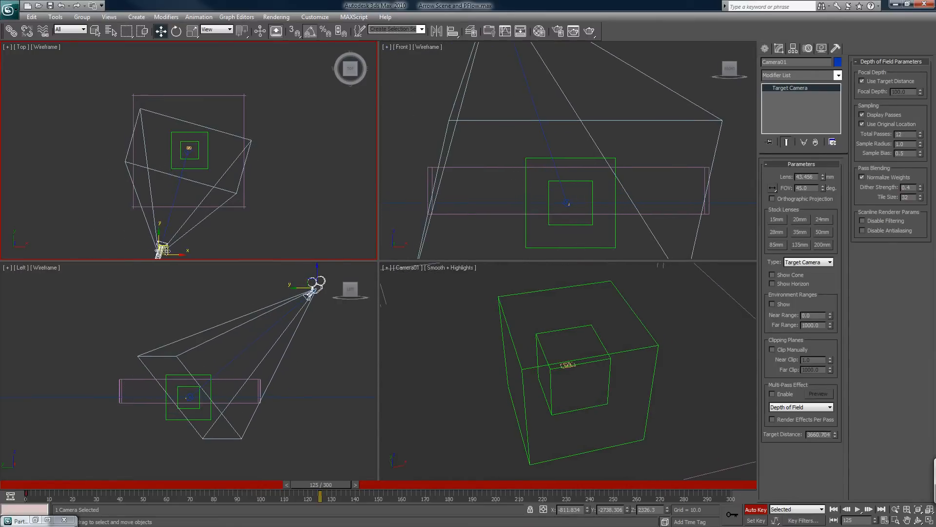
{"action": "right_click", "coordinate": [539, 119]}
{"action": "scroll", "coordinate": [539, 119], "scroll_direction": "down", "scroll_amount": 1}
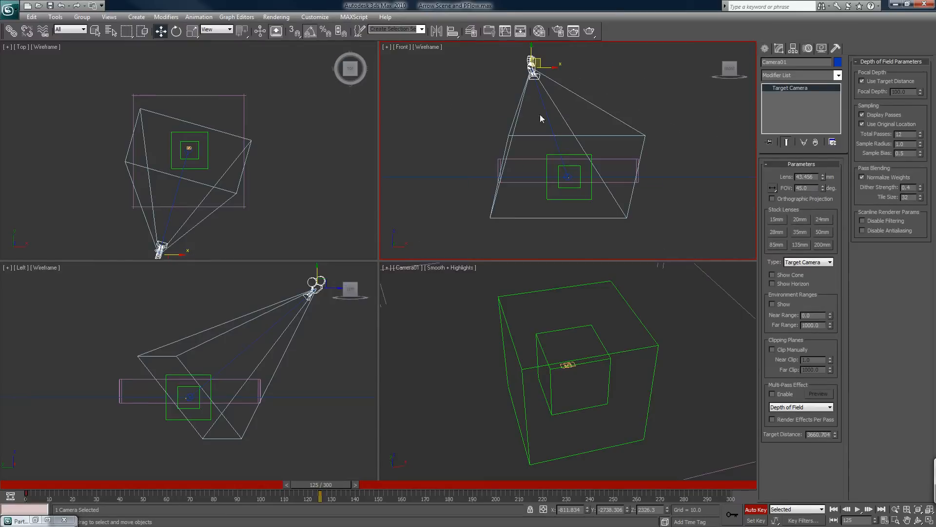
{"action": "left_click_drag", "start_coordinate": [532, 51], "coordinate": [527, 119]}
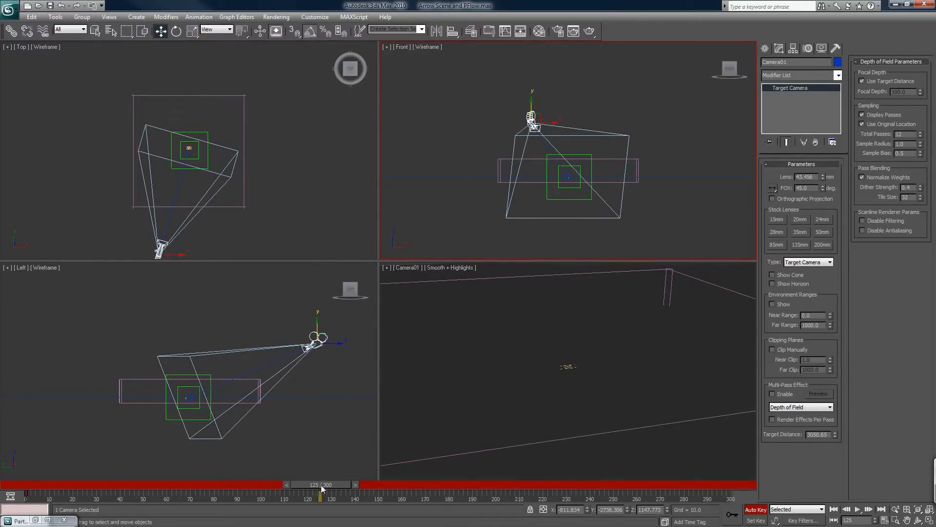
Step: Return to frame 0 and move the camera's frame 125 key to frame 300
{"action": "left_click_drag", "start_coordinate": [318, 487], "coordinate": [23, 486]}
{"action": "key", "text": "w"}
{"action": "left_click_drag", "start_coordinate": [328, 497], "coordinate": [310, 504]}
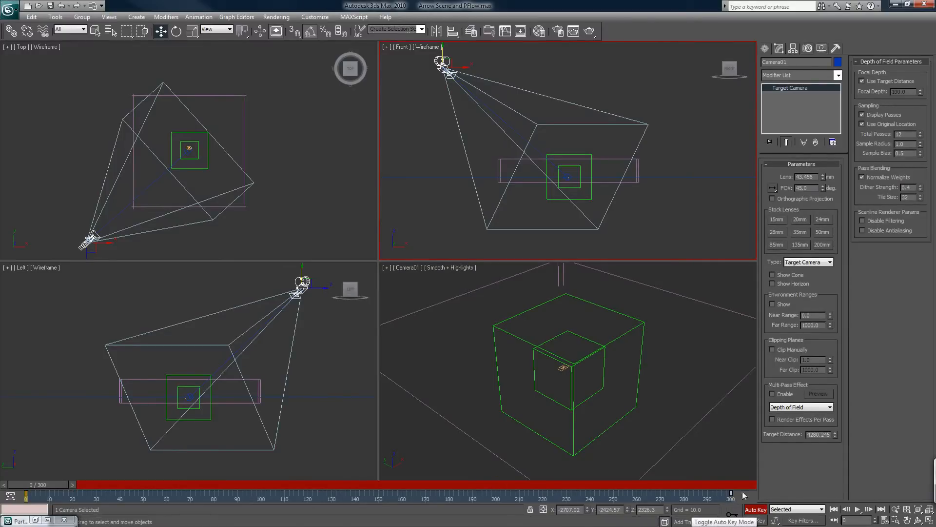
Step: Play the animation in the camera view to review the keyed camera move, and turn Auto Key off
{"action": "right_click", "coordinate": [700, 450]}
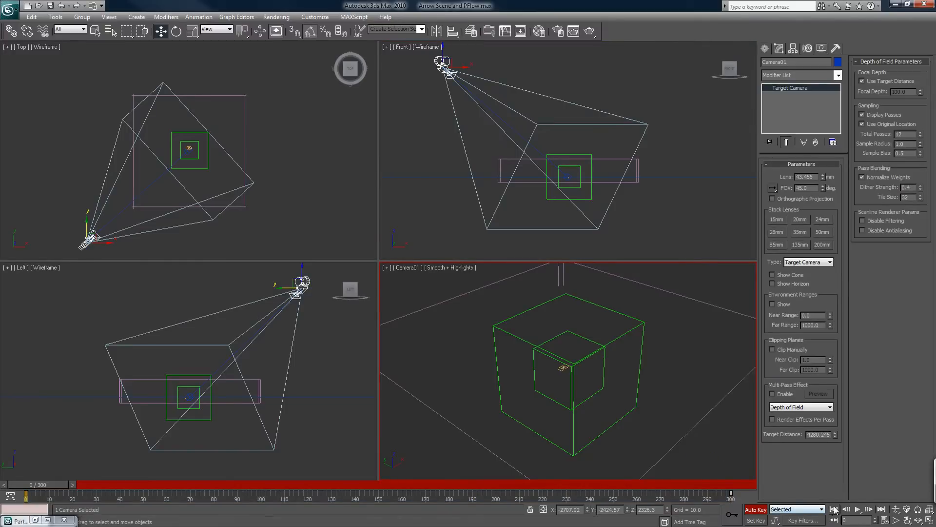
{"action": "left_click", "coordinate": [857, 510]}
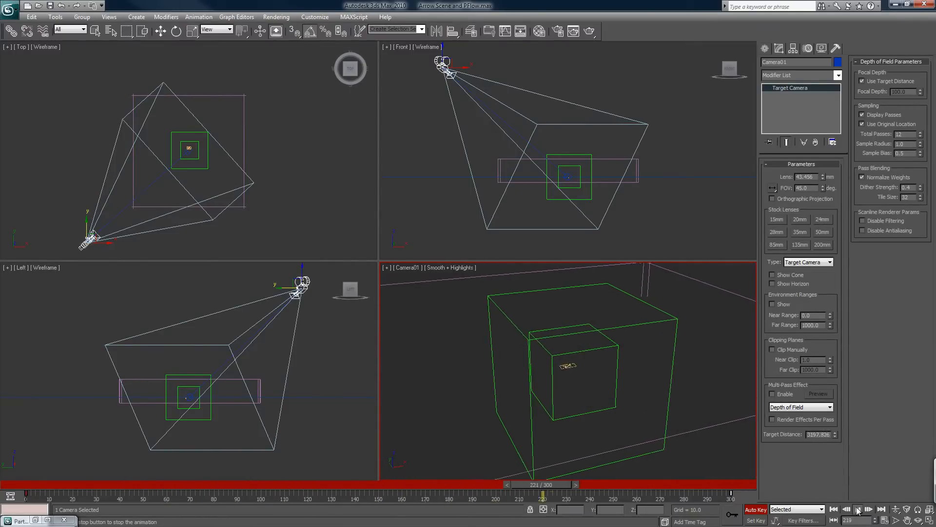
{"action": "left_click", "coordinate": [858, 509]}
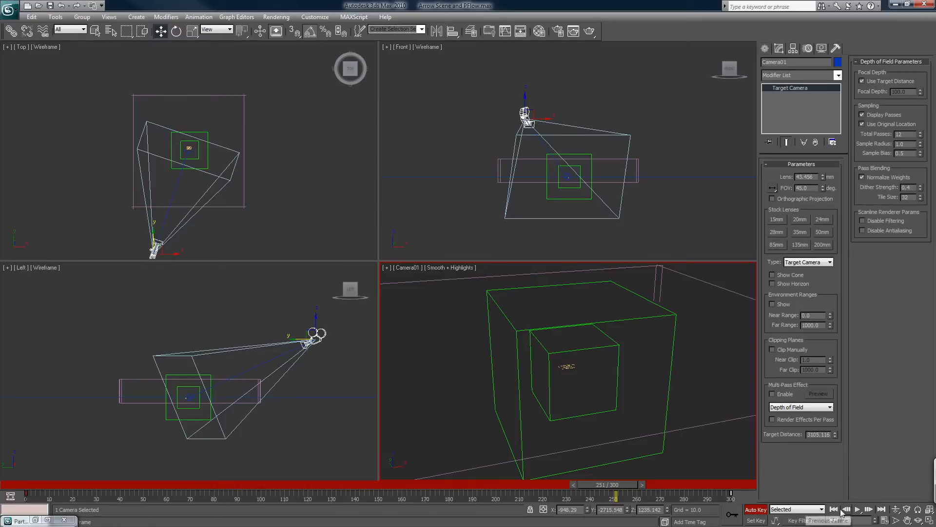
{"action": "left_click", "coordinate": [756, 509]}
Step: Select the PF Source, enable the Birth 01 operator in Particle View, and set its amount to 10
{"action": "left_click", "coordinate": [566, 366]}
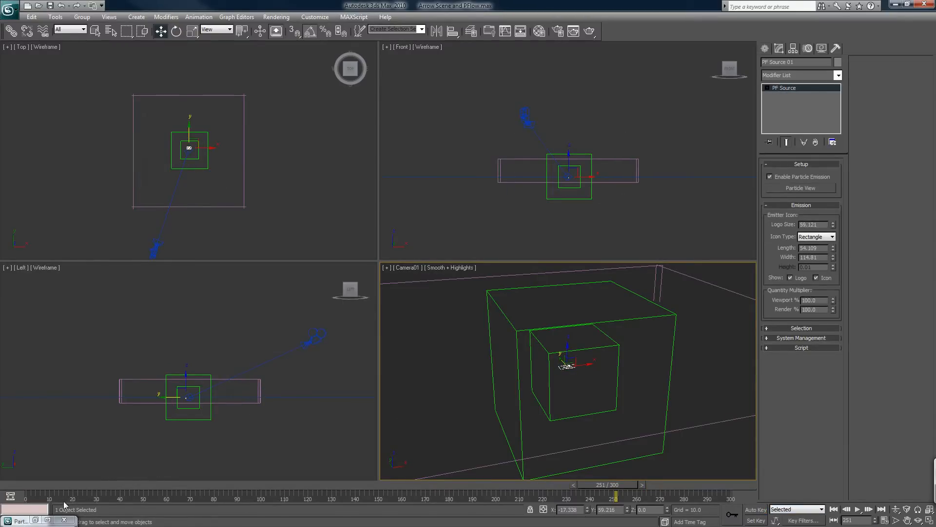
{"action": "left_click", "coordinate": [36, 520]}
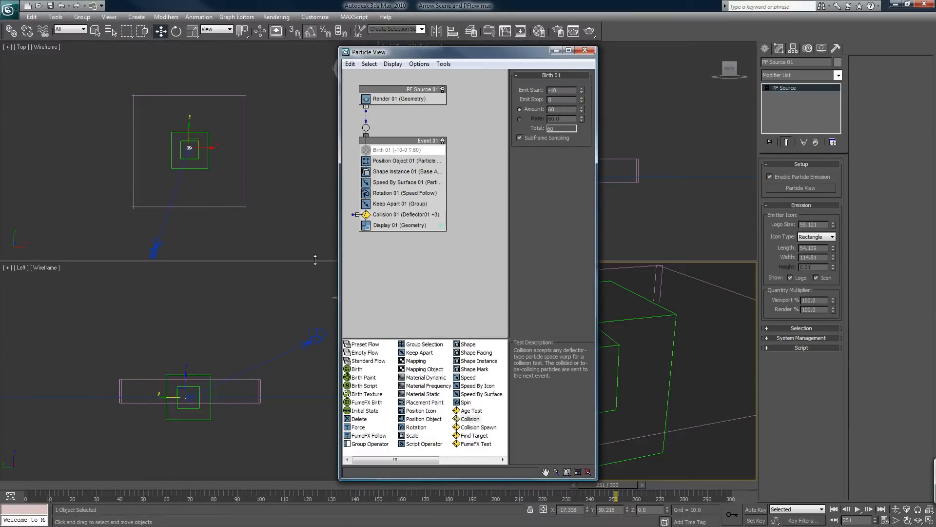
{"action": "left_click", "coordinate": [367, 150]}
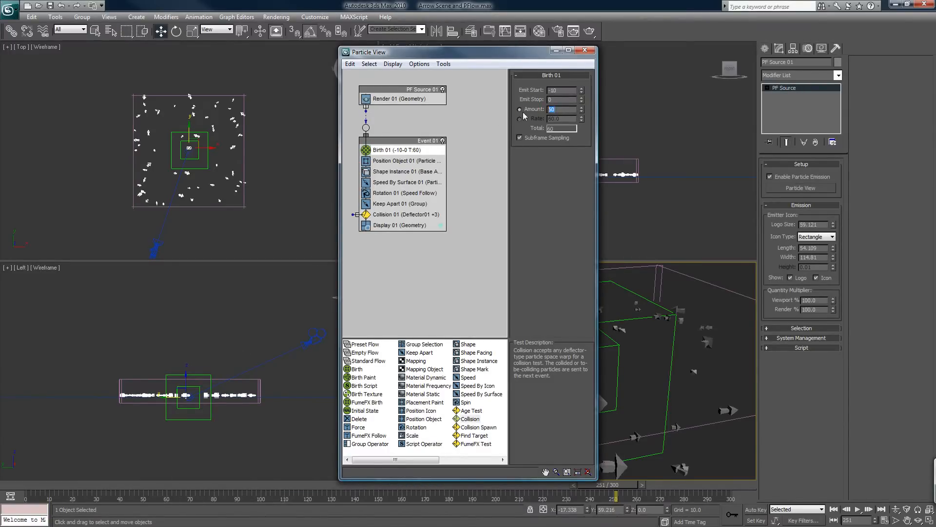
{"action": "type", "text": "10"}
{"action": "key", "text": "Return"}
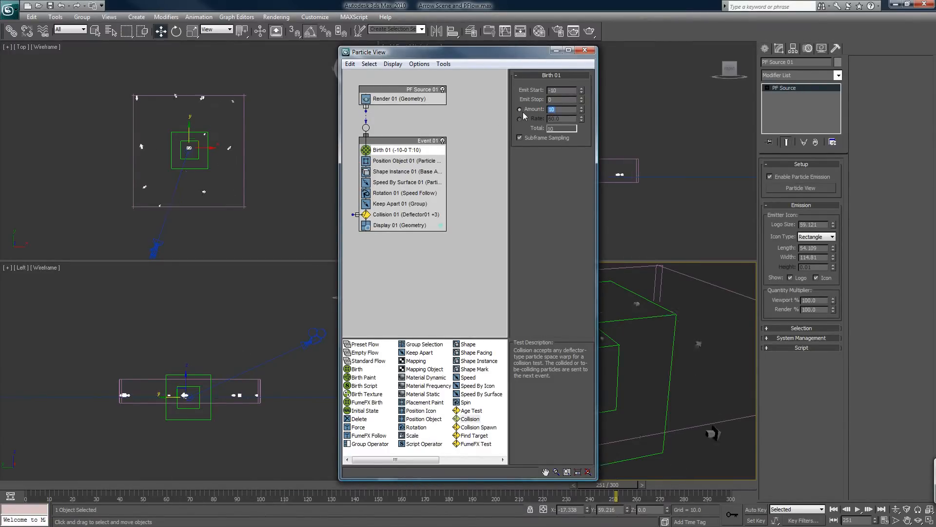
Step: Move Particle View clear of the camera view, play the particle animation from the start, and scrub to frame 59
{"action": "left_click", "coordinate": [483, 56]}
{"action": "left_click_drag", "start_coordinate": [483, 55], "coordinate": [233, 51]}
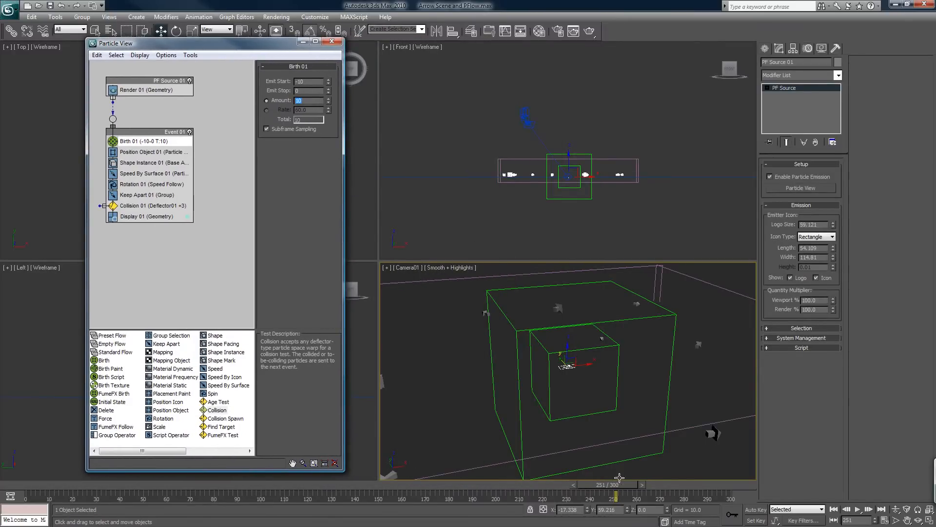
{"action": "left_click", "coordinate": [832, 510]}
{"action": "left_click", "coordinate": [857, 509]}
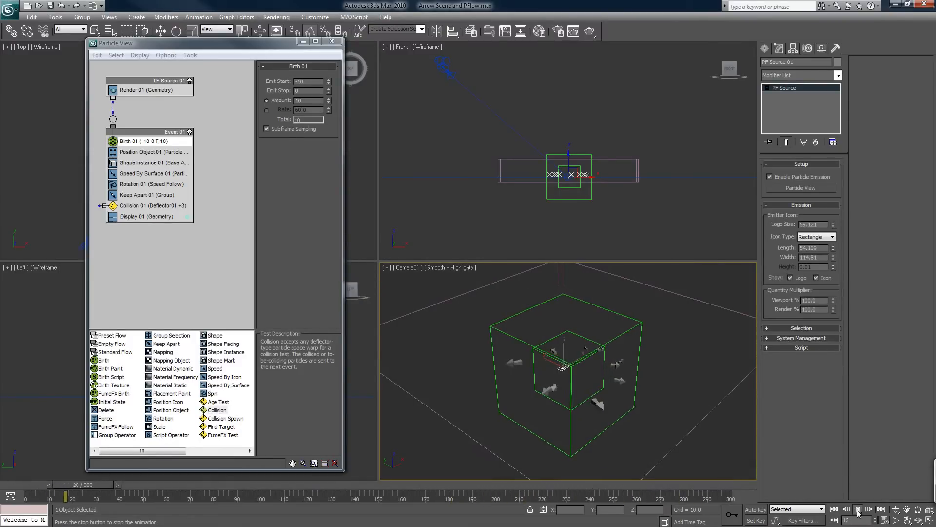
{"action": "left_click", "coordinate": [837, 509]}
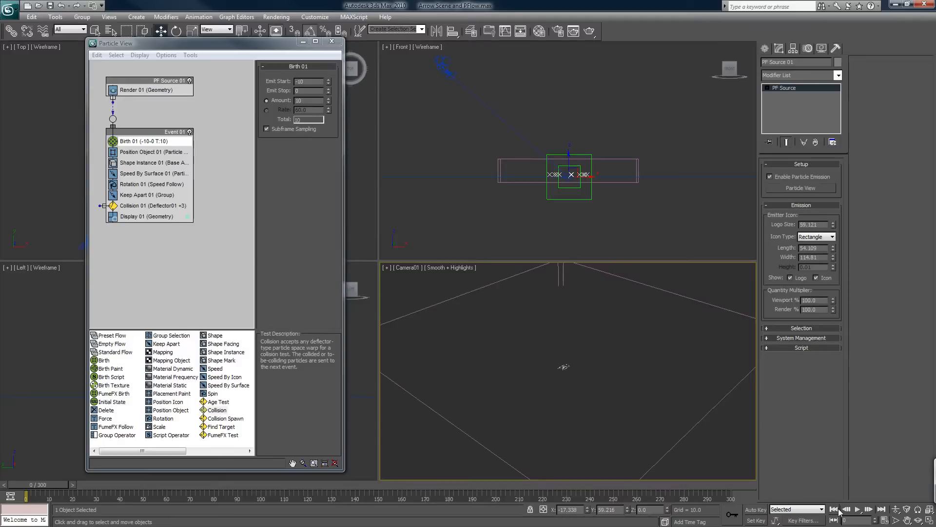
{"action": "left_click_drag", "start_coordinate": [61, 487], "coordinate": [191, 466]}
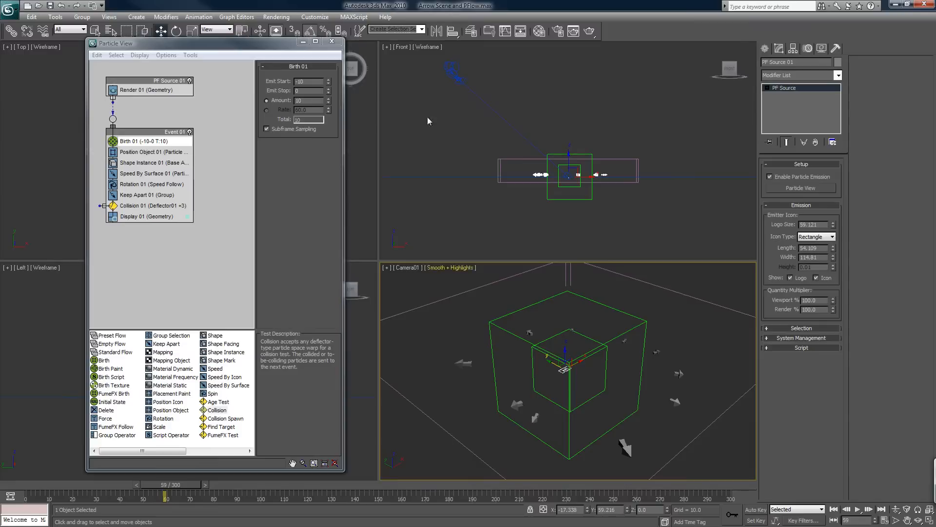
Step: With Auto Key off, move Camera01 lower and closer to the emitter in the front view, and scrub to frame 300
{"action": "left_click", "coordinate": [453, 71]}
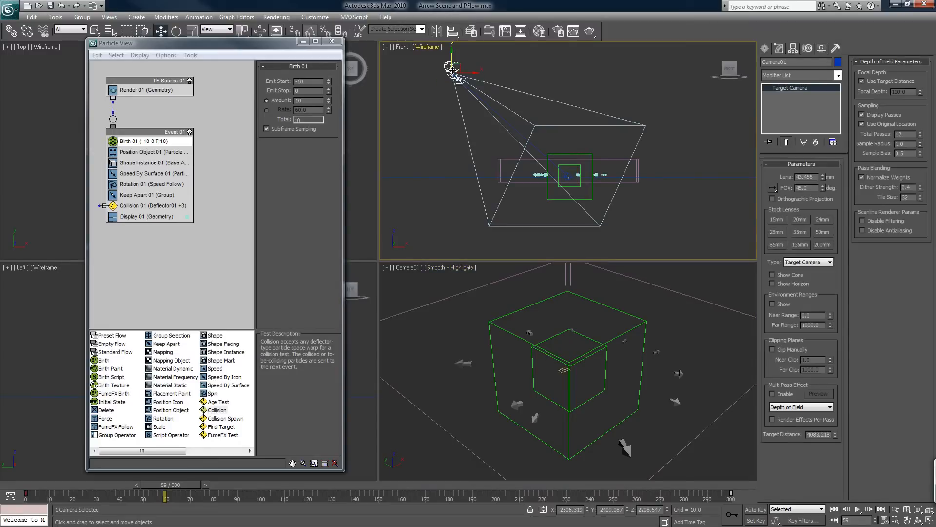
{"action": "left_click_drag", "start_coordinate": [460, 64], "coordinate": [487, 135]}
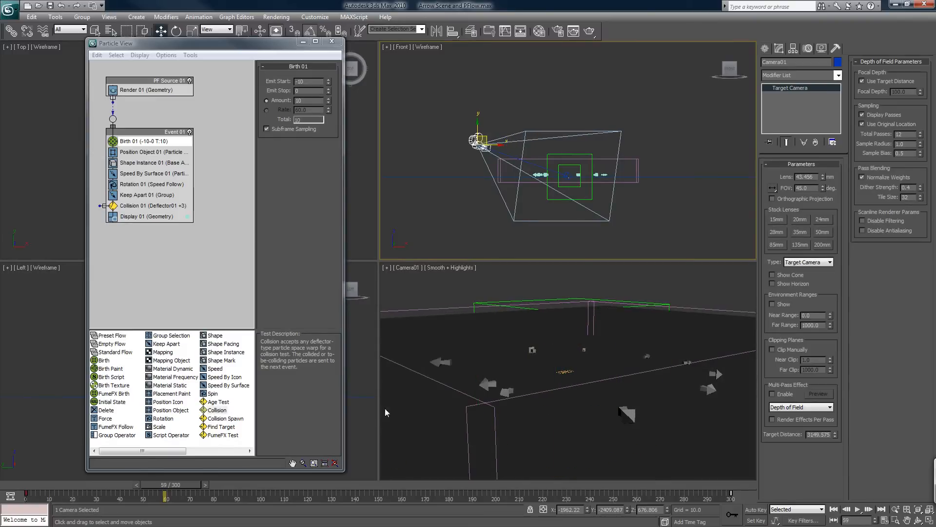
{"action": "left_click_drag", "start_coordinate": [171, 485], "coordinate": [755, 487]}
{"action": "key", "text": "w"}
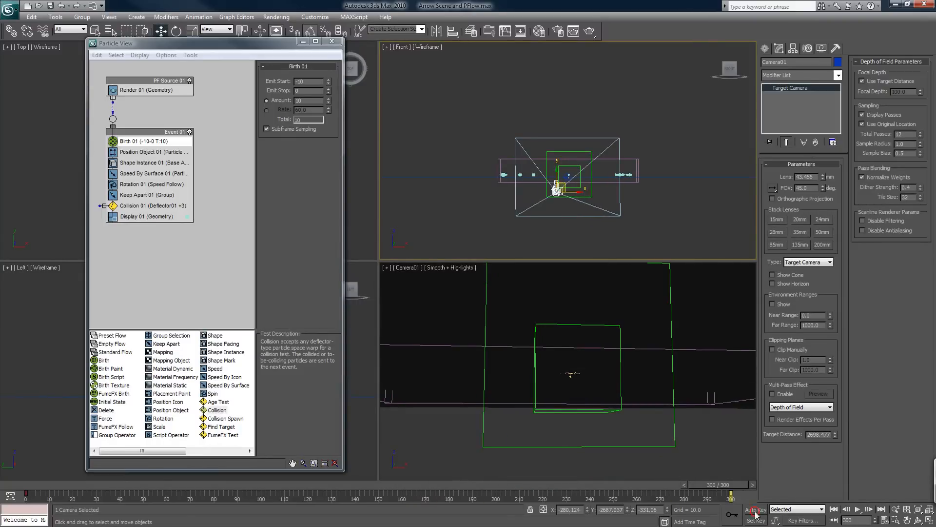
Step: With Auto Key on, raise Camera01 above the ground plane at frame 300, return to frame 0, and turn Auto Key off
{"action": "left_click", "coordinate": [755, 510]}
{"action": "left_click_drag", "start_coordinate": [557, 175], "coordinate": [562, 147]}
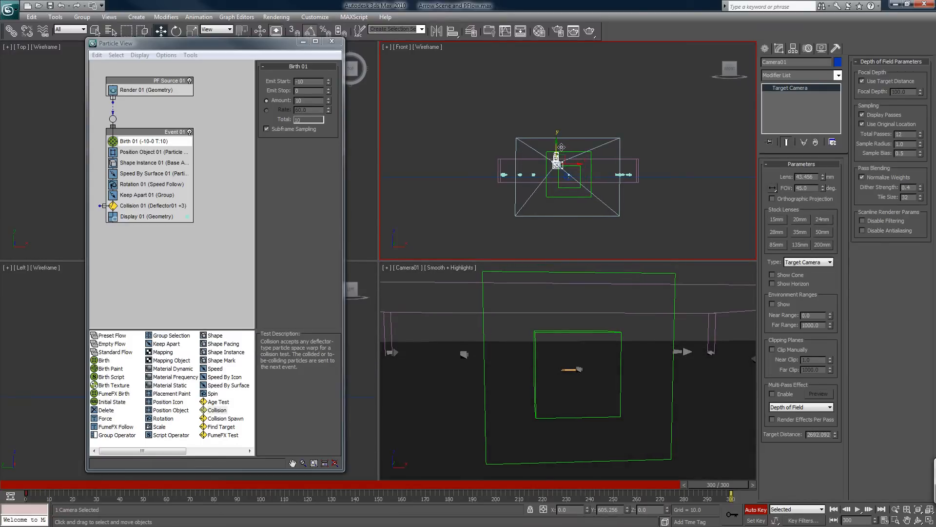
{"action": "left_click_drag", "start_coordinate": [701, 480], "coordinate": [19, 474]}
{"action": "left_click", "coordinate": [420, 292]}
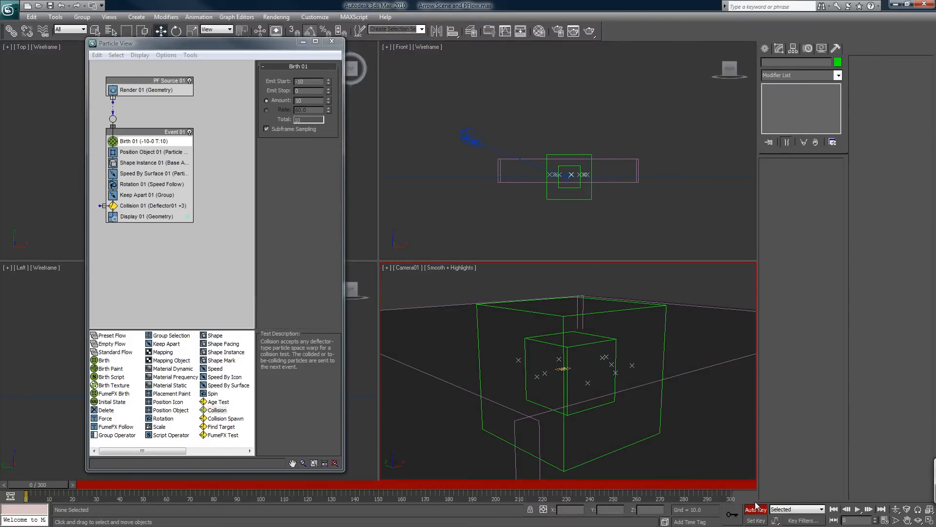
{"action": "left_click", "coordinate": [758, 511]}
Step: Play the animation in the camera view to review the revised camera move with the particle arrows
{"action": "left_click", "coordinate": [858, 508]}
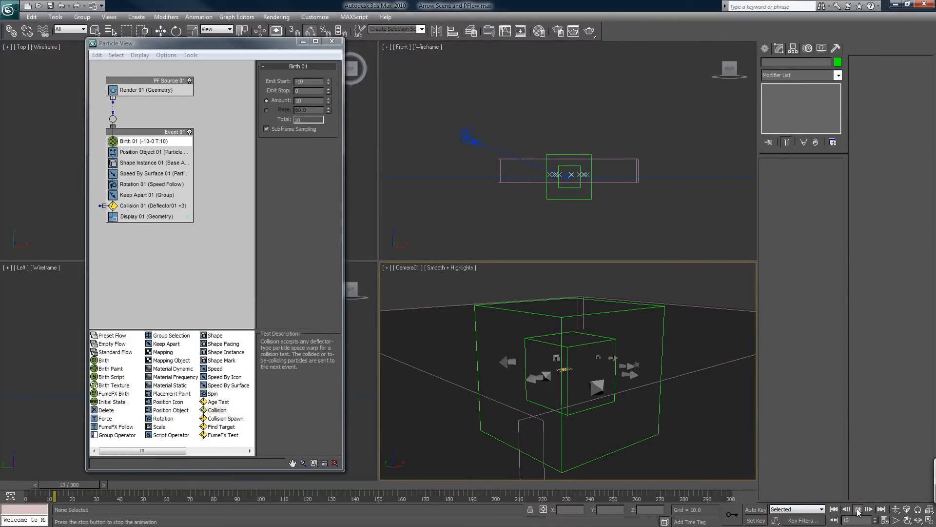
{"action": "left_click", "coordinate": [858, 509]}
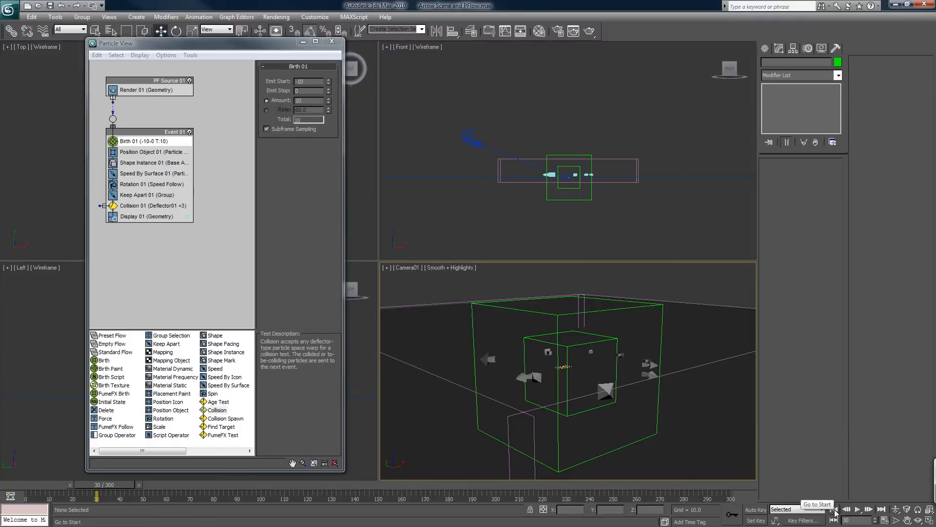
{"action": "left_click", "coordinate": [858, 509]}
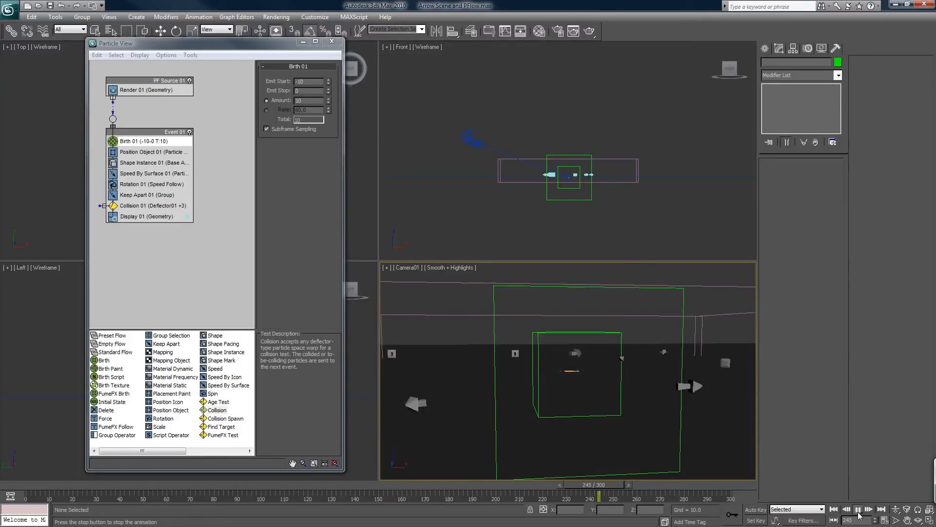
Step: Stop the playback and set the particle amount of the Birth 01 operator to 60
{"action": "left_click", "coordinate": [858, 510]}
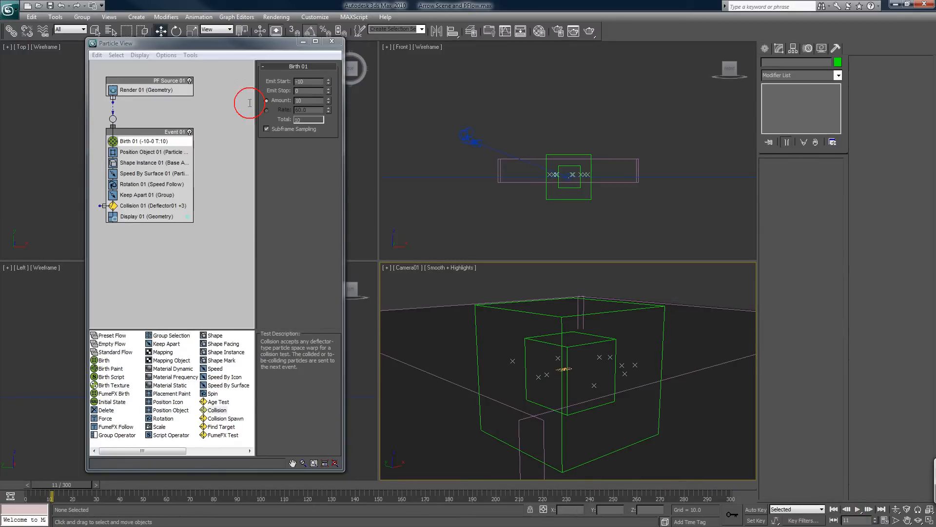
{"action": "left_click_drag", "start_coordinate": [316, 100], "coordinate": [262, 106]}
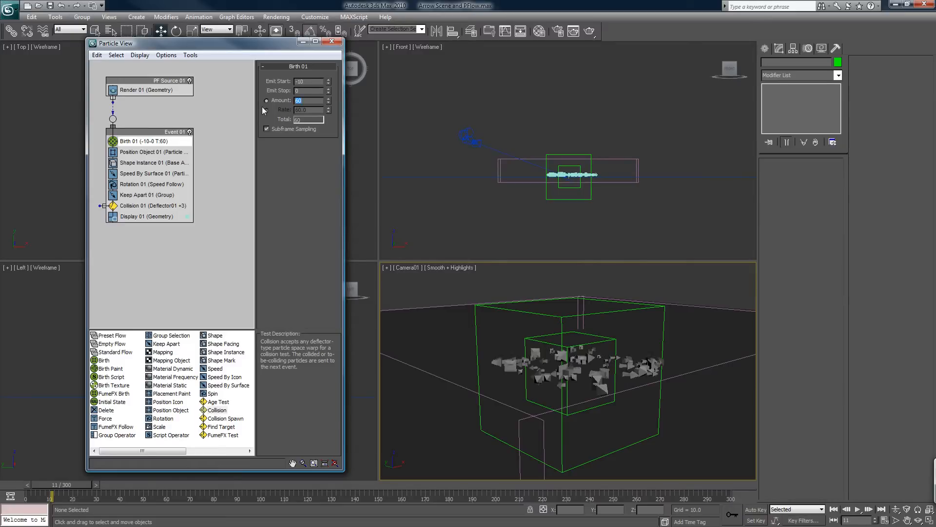
{"action": "type", "text": "50"}
{"action": "left_click", "coordinate": [669, 304]}
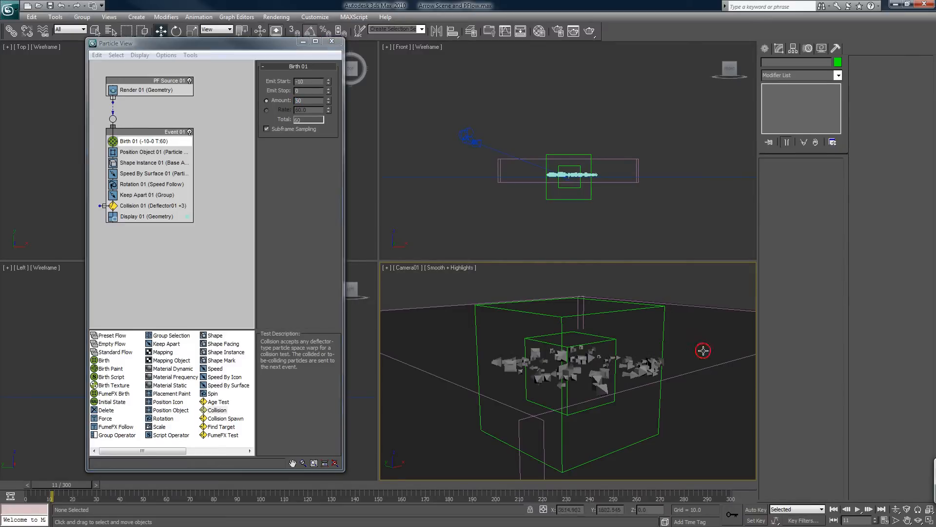
Step: Play the animation in the camera view to review the denser arrows, and scrub to frame 162
{"action": "left_click", "coordinate": [857, 509]}
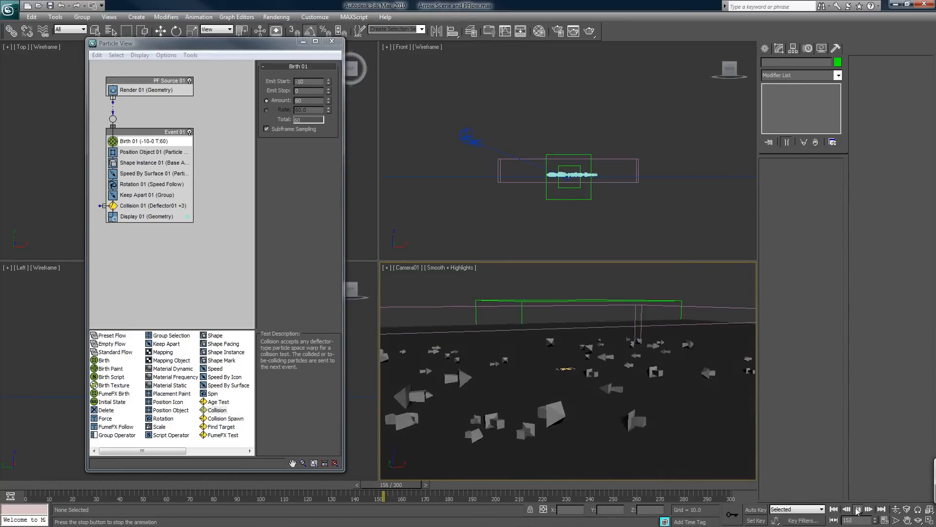
{"action": "left_click", "coordinate": [857, 509]}
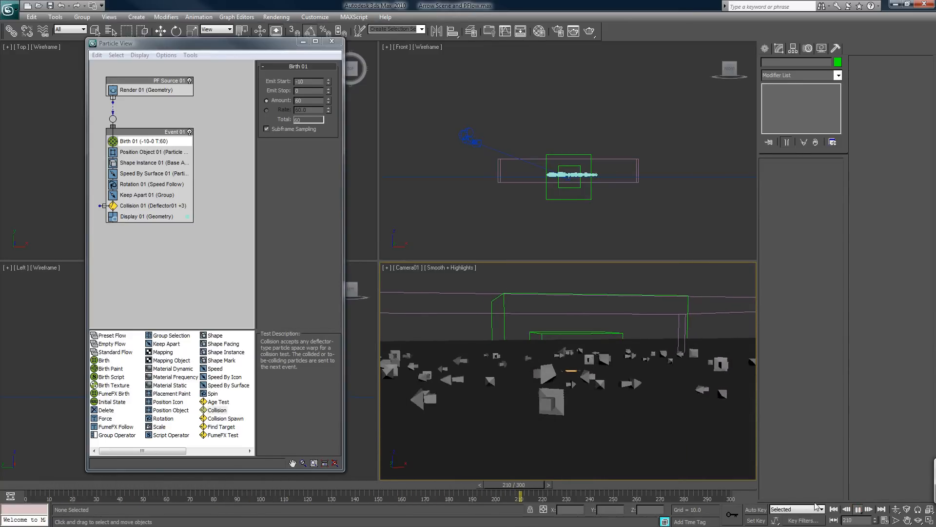
{"action": "left_click_drag", "start_coordinate": [214, 486], "coordinate": [407, 464]}
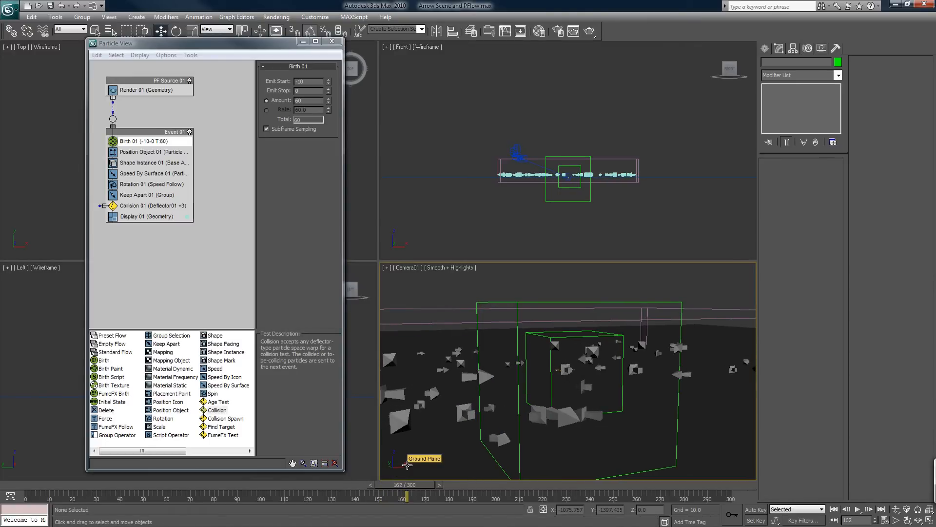
{"action": "left_click", "coordinate": [531, 276]}
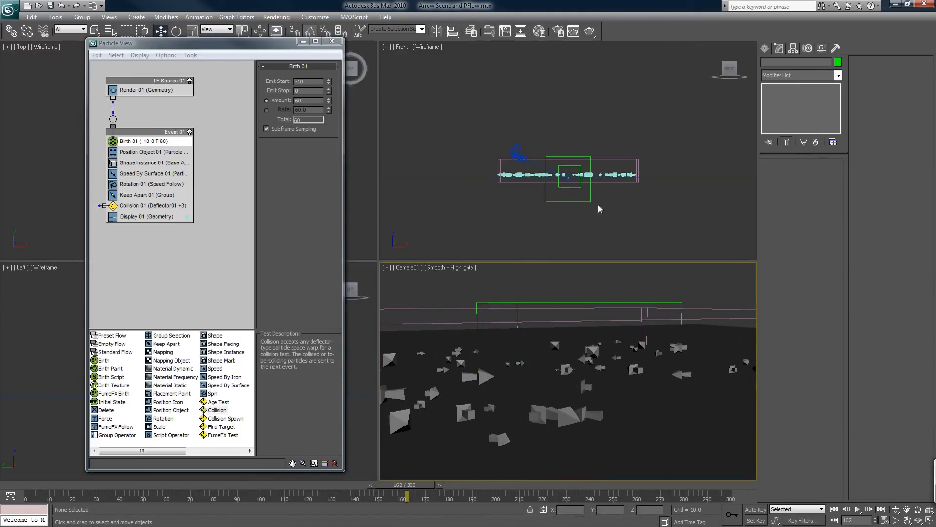
Step: Choose Light Tracer as the advanced lighting plug-in in the render setup and close the setup
{"action": "left_click", "coordinate": [559, 30]}
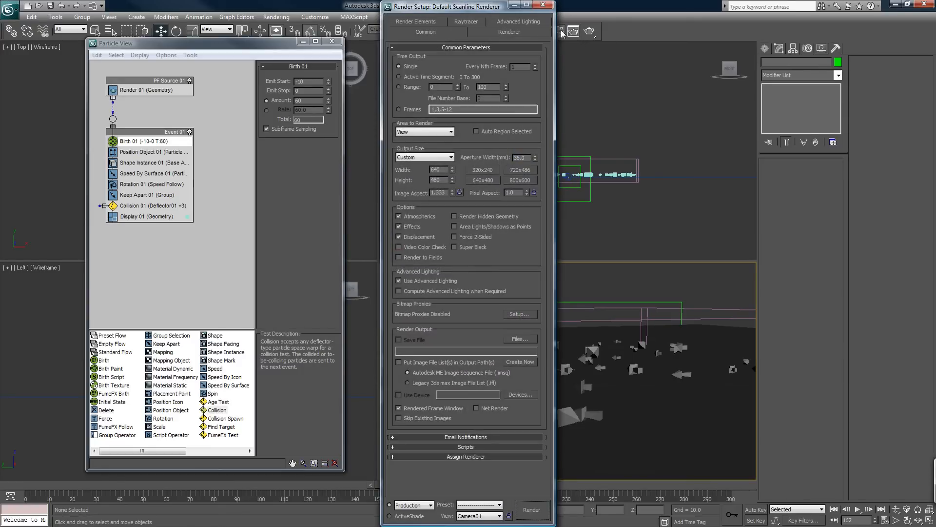
{"action": "left_click", "coordinate": [516, 22]}
{"action": "left_click", "coordinate": [475, 62]}
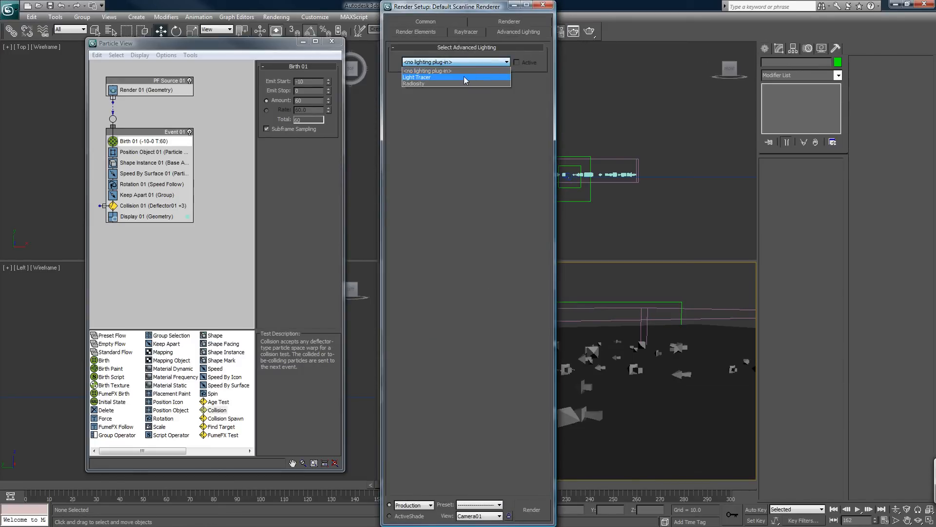
{"action": "left_click", "coordinate": [468, 74]}
{"action": "left_click", "coordinate": [543, 6]}
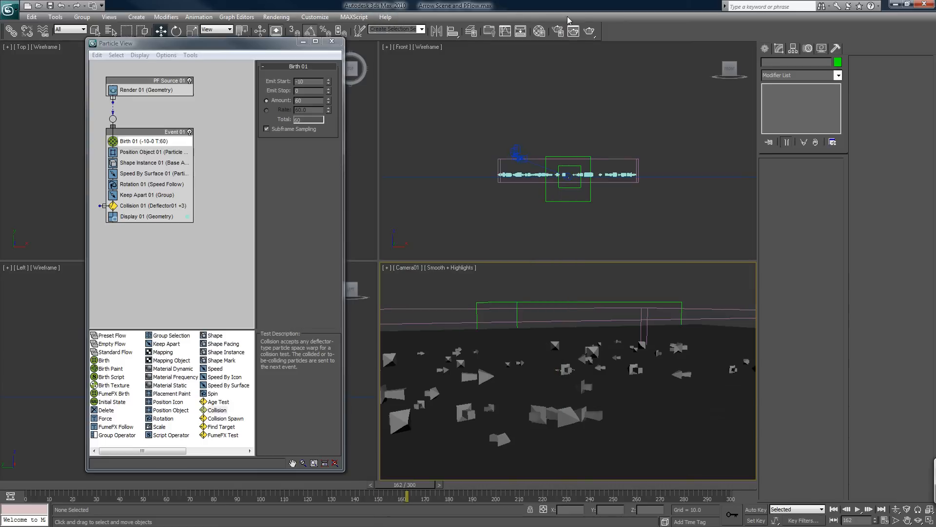
Step: Create a standard Skylight on the ground plane beside the arrows in the camera view, with the ground plane deselected
{"action": "left_click", "coordinate": [763, 49]}
{"action": "left_click", "coordinate": [792, 64]}
{"action": "left_click", "coordinate": [800, 78]}
{"action": "left_click", "coordinate": [800, 90]}
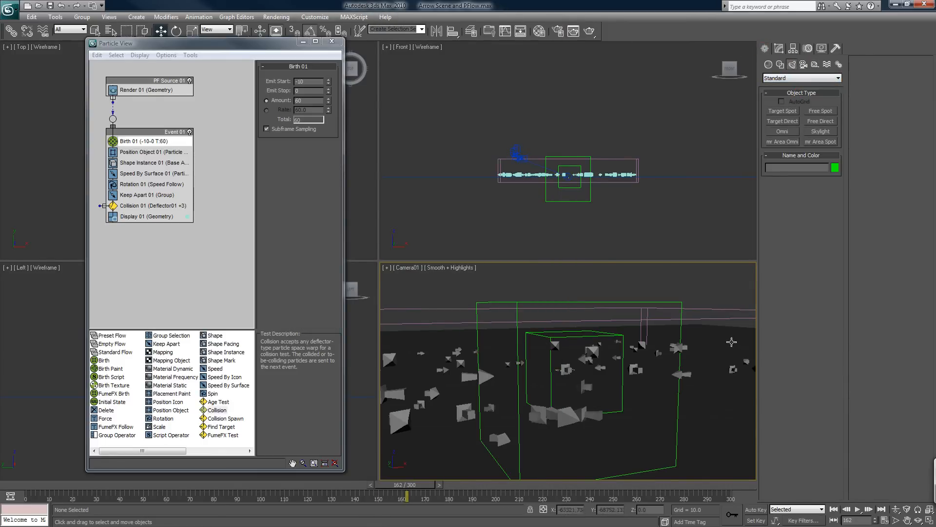
{"action": "left_click", "coordinate": [707, 413]}
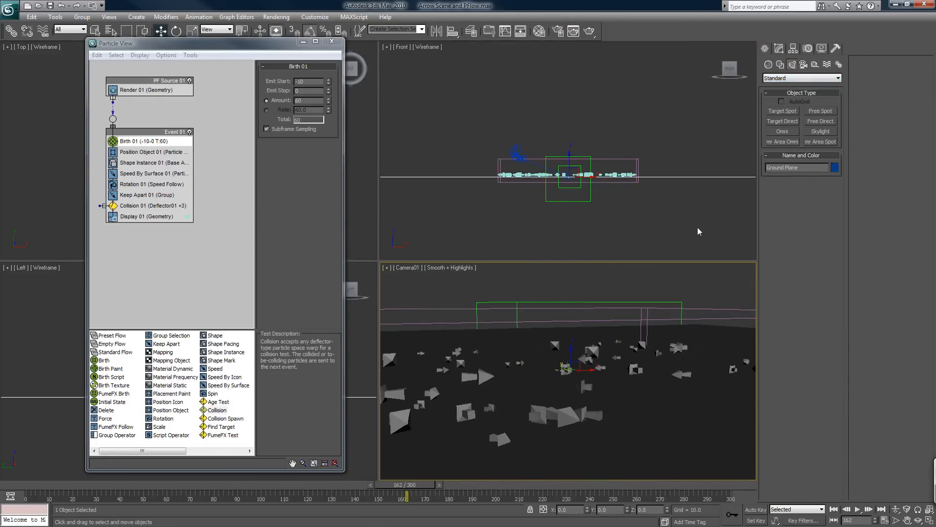
{"action": "left_click", "coordinate": [701, 296]}
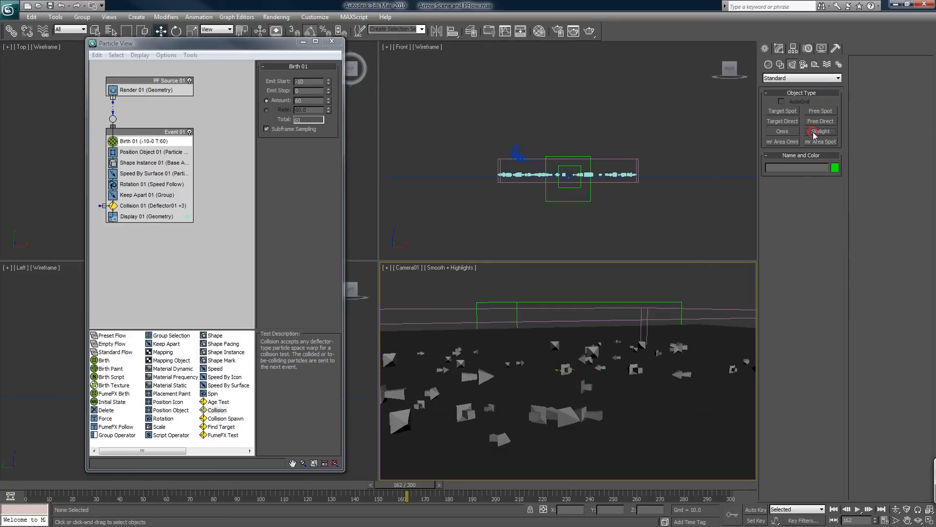
{"action": "left_click", "coordinate": [814, 135]}
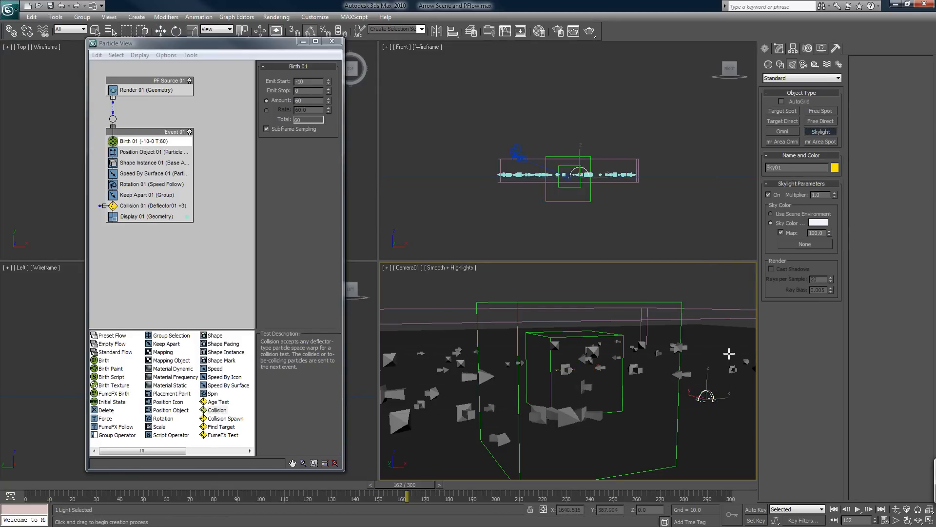